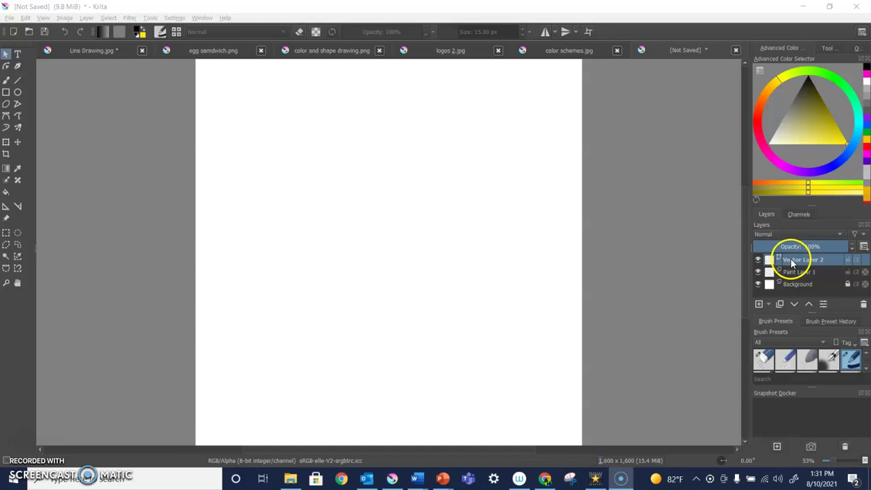
- Add a new vector layer, Vector Layer 3, on top of the layer stack
{"action": "left_click", "coordinate": [769, 305]}
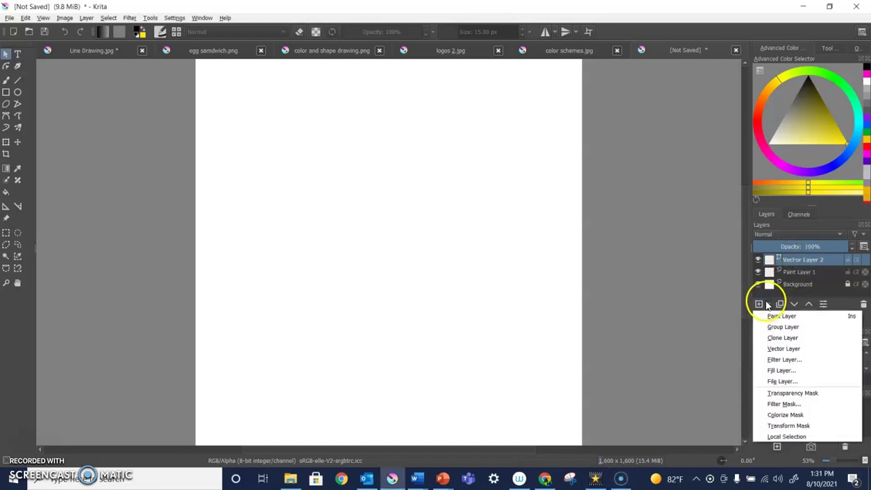
{"action": "left_click", "coordinate": [783, 350]}
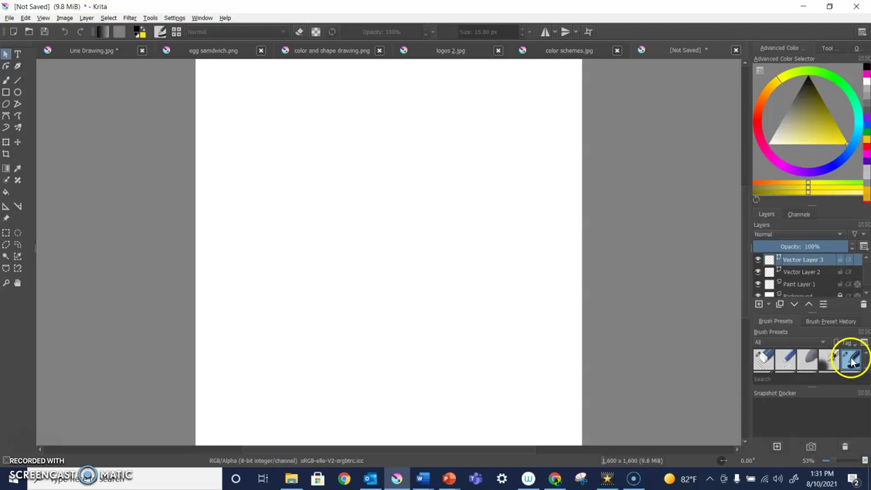
{"action": "mouse_move", "coordinate": [852, 361]}
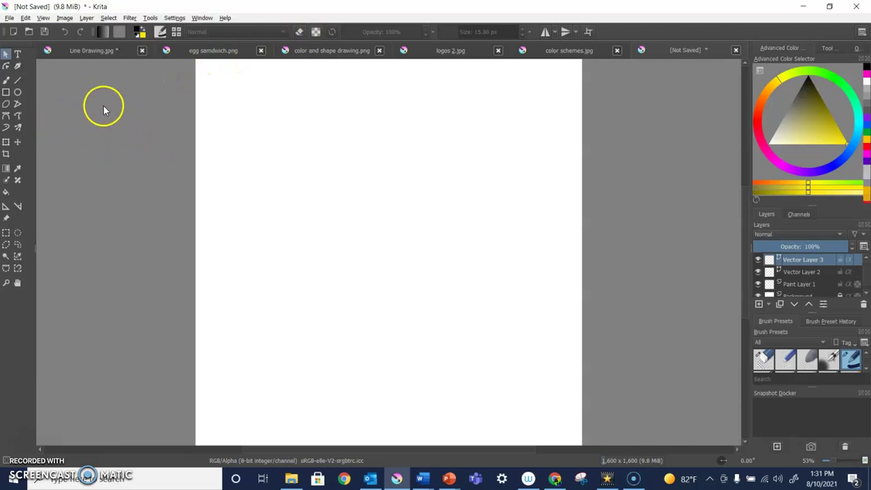
- Draw a large square with the Rectangle tool and nudge it slightly up-left
{"action": "left_click", "coordinate": [7, 92]}
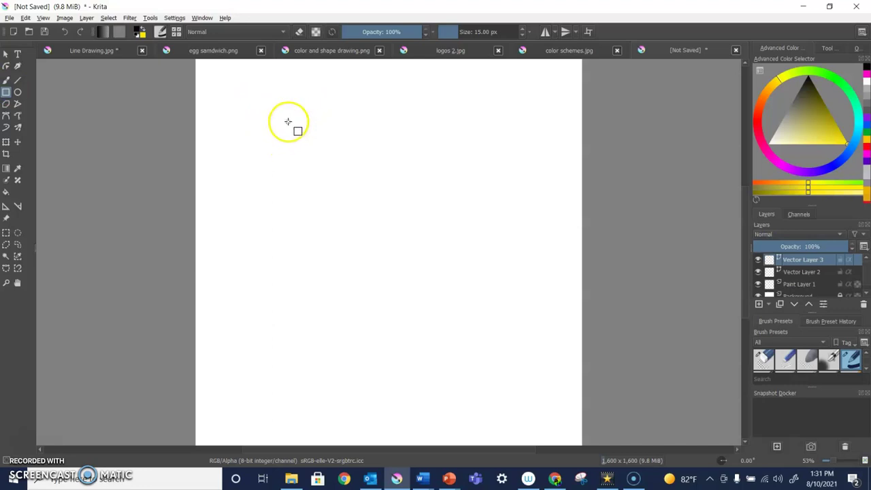
{"action": "left_click_drag", "start_coordinate": [287, 122], "coordinate": [551, 366]}
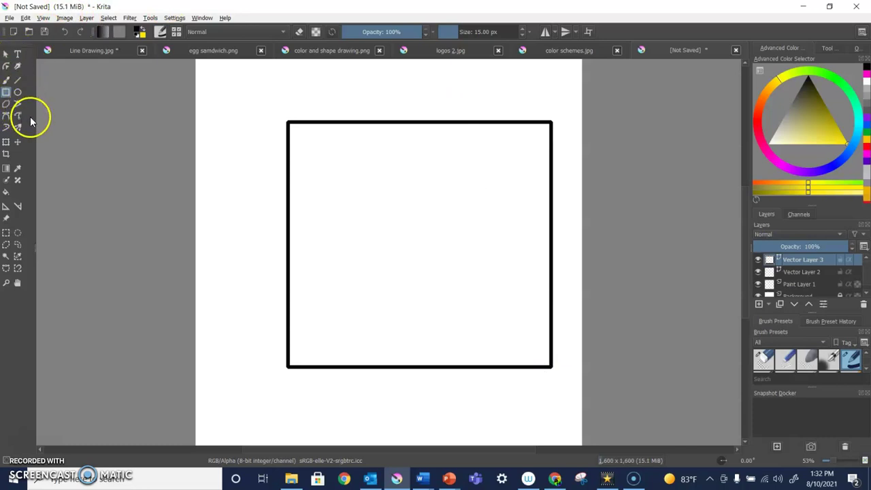
{"action": "left_click", "coordinate": [6, 53]}
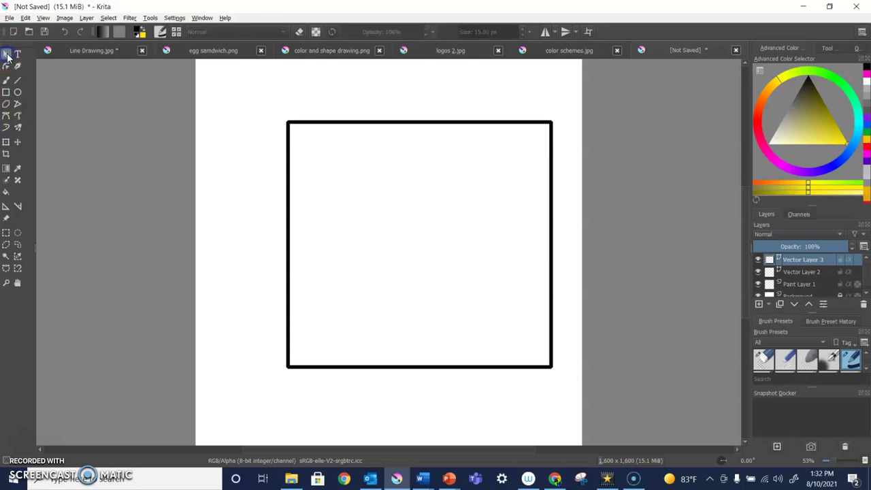
{"action": "left_click", "coordinate": [394, 158]}
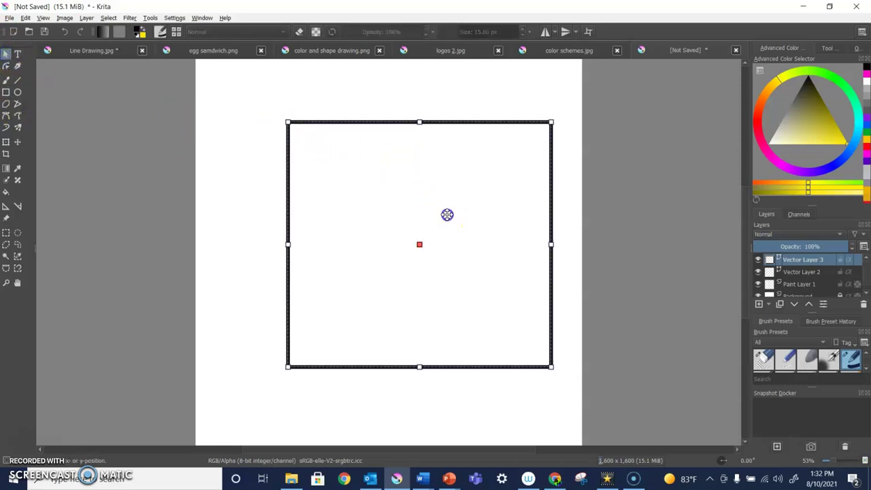
{"action": "left_click_drag", "start_coordinate": [447, 214], "coordinate": [418, 221]}
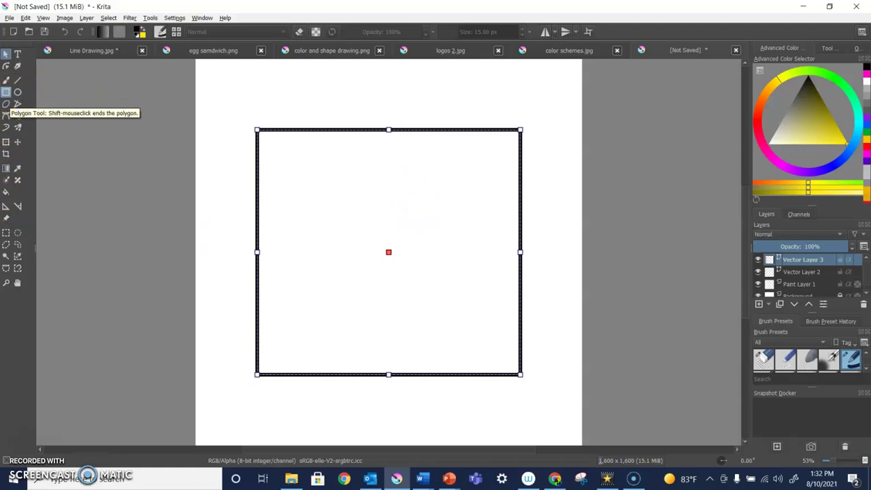
- Draw four more rectangles: one at top-left, one overlapping bottom-right, two small ones inside
{"action": "left_click", "coordinate": [6, 92]}
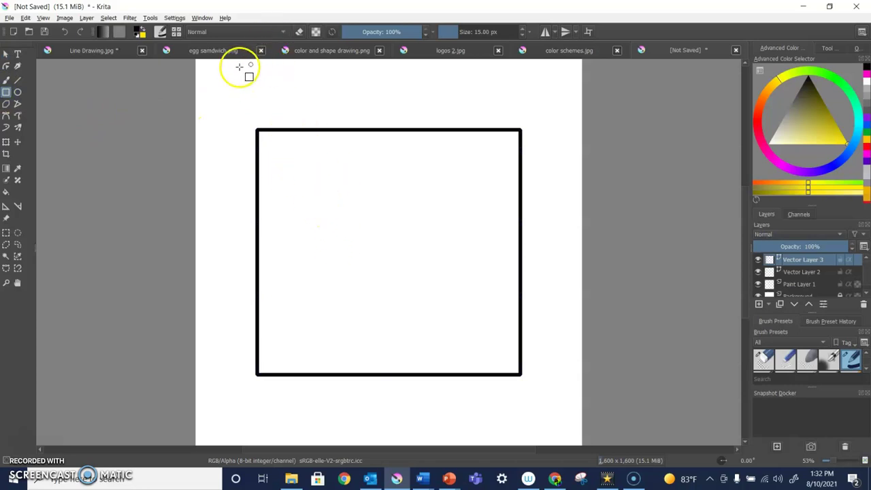
{"action": "left_click_drag", "start_coordinate": [223, 76], "coordinate": [441, 205]}
{"action": "mouse_move", "coordinate": [376, 313]}
{"action": "left_mouse_down"}
{"action": "mouse_move", "coordinate": [551, 412]}
{"action": "mouse_move", "coordinate": [562, 409]}
{"action": "left_mouse_up"}
{"action": "mouse_move", "coordinate": [303, 247]}
{"action": "left_mouse_down"}
{"action": "mouse_move", "coordinate": [330, 287]}
{"action": "mouse_move", "coordinate": [348, 282]}
{"action": "left_mouse_up"}
{"action": "left_click_drag", "start_coordinate": [439, 241], "coordinate": [472, 273]}
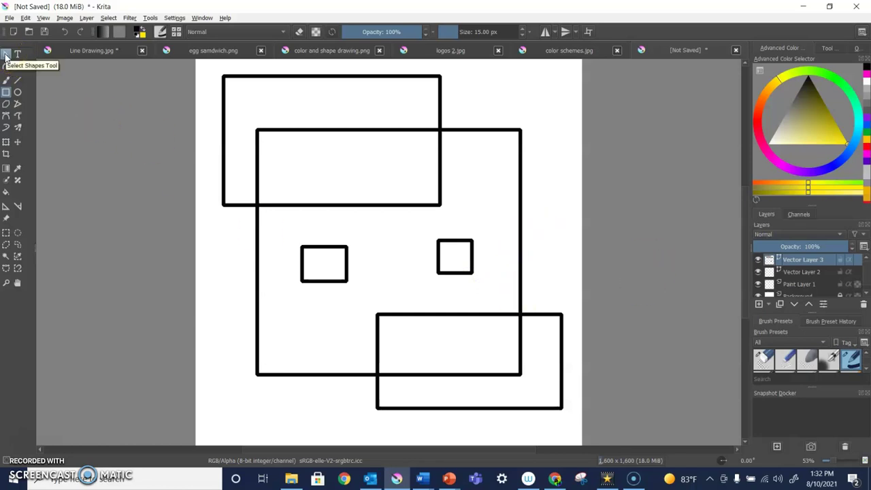
- Shrink the top-left rectangle to a small square and stretch one inner rectangle into a taller box
{"action": "left_click", "coordinate": [6, 54]}
{"action": "left_click", "coordinate": [556, 146]}
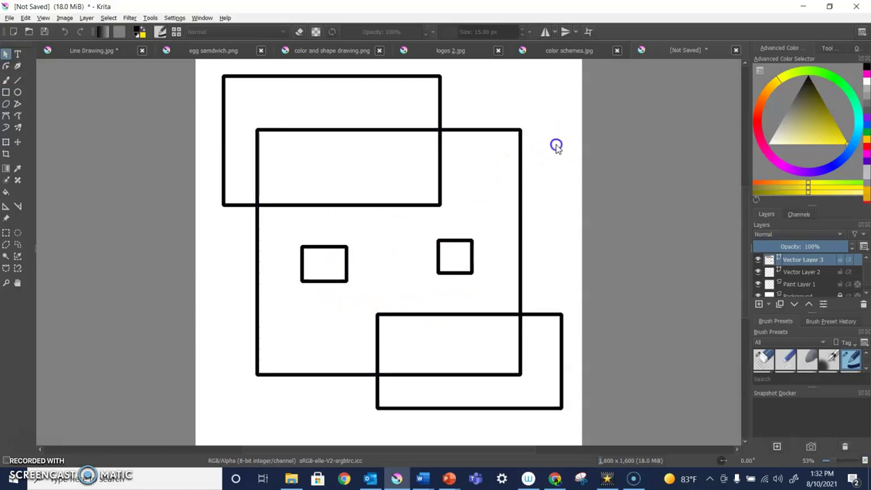
{"action": "left_click", "coordinate": [389, 108]}
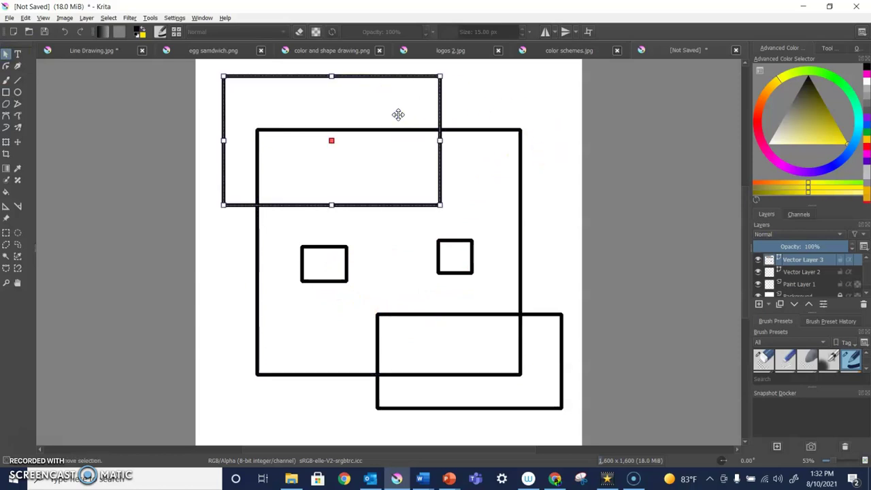
{"action": "left_click_drag", "start_coordinate": [441, 205], "coordinate": [250, 98]}
{"action": "left_click", "coordinate": [324, 256]}
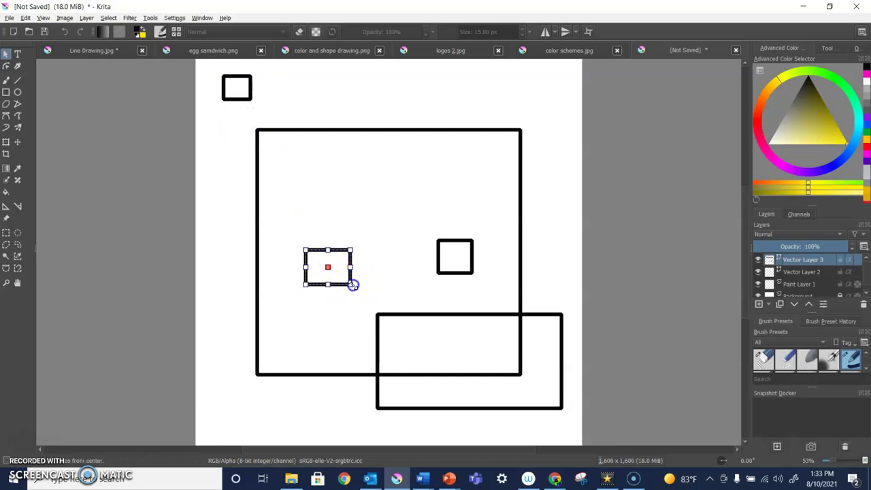
{"action": "left_click_drag", "start_coordinate": [355, 285], "coordinate": [363, 186]}
- Inspect the editable nodes of the taller inner box and the small square
{"action": "left_click", "coordinate": [564, 253]}
{"action": "left_click", "coordinate": [341, 217]}
{"action": "double_click", "coordinate": [341, 216]}
{"action": "left_click", "coordinate": [345, 197]}
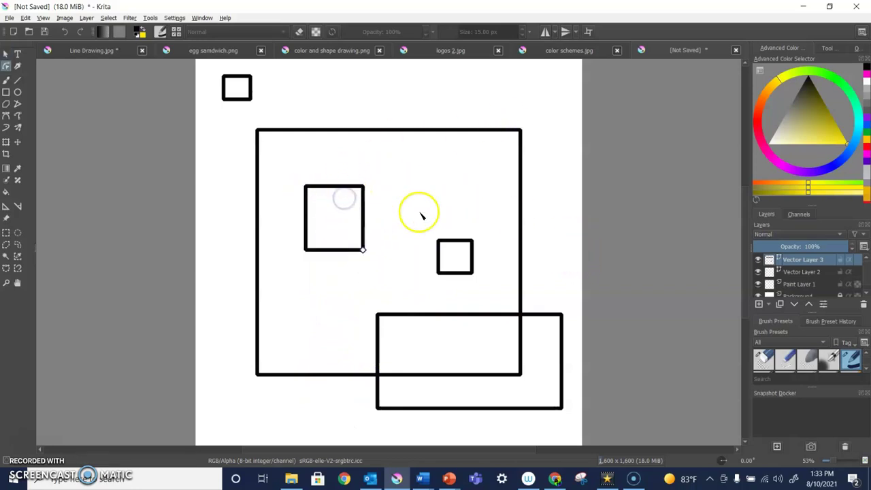
{"action": "left_click", "coordinate": [274, 173]}
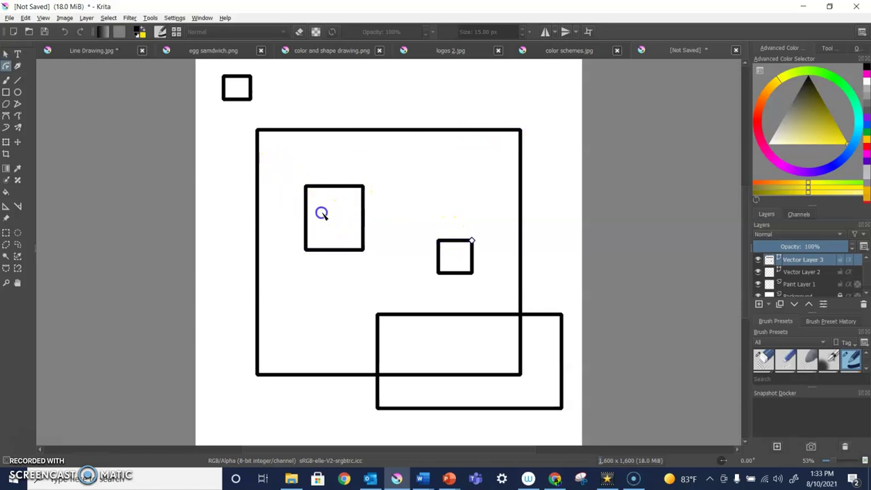
{"action": "left_click", "coordinate": [335, 183]}
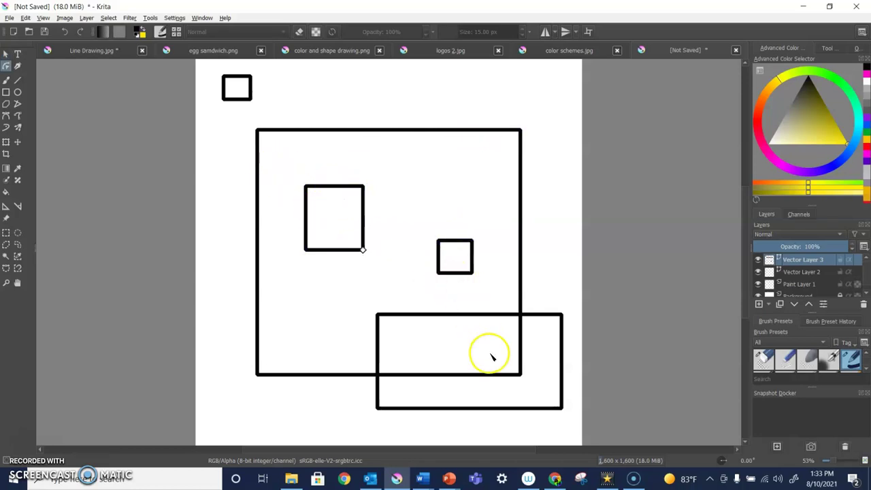
{"action": "left_click", "coordinate": [544, 404]}
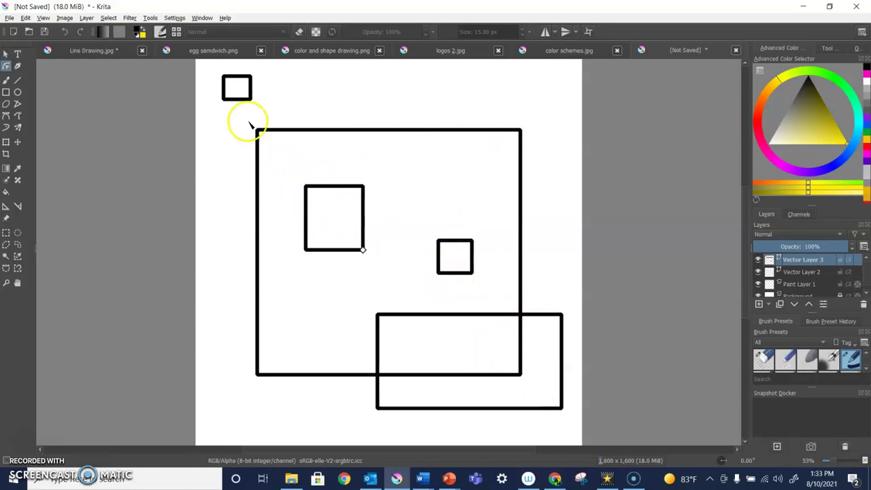
- Move the small square up-right and draw a square overlapping the big square's top-left corner
{"action": "left_click", "coordinate": [5, 54]}
{"action": "left_click", "coordinate": [238, 86]}
{"action": "left_click_drag", "start_coordinate": [238, 86], "coordinate": [529, 101]}
{"action": "left_click", "coordinate": [6, 96]}
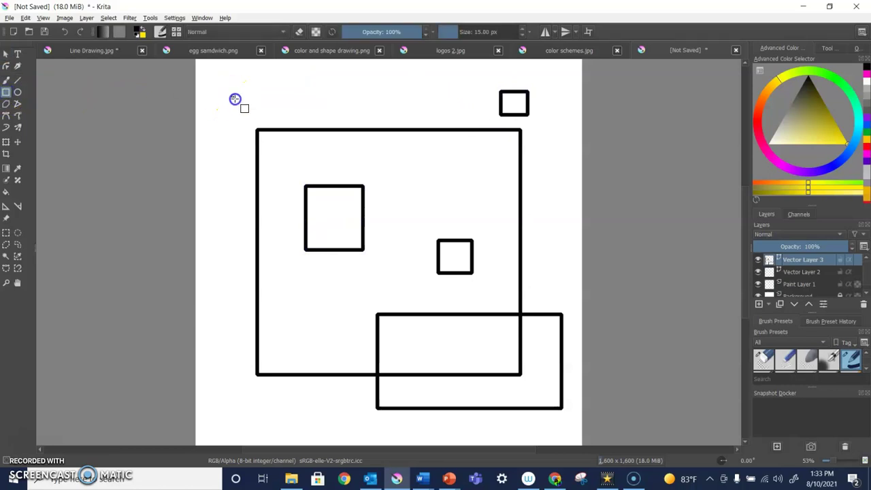
{"action": "left_click_drag", "start_coordinate": [232, 97], "coordinate": [305, 186]}
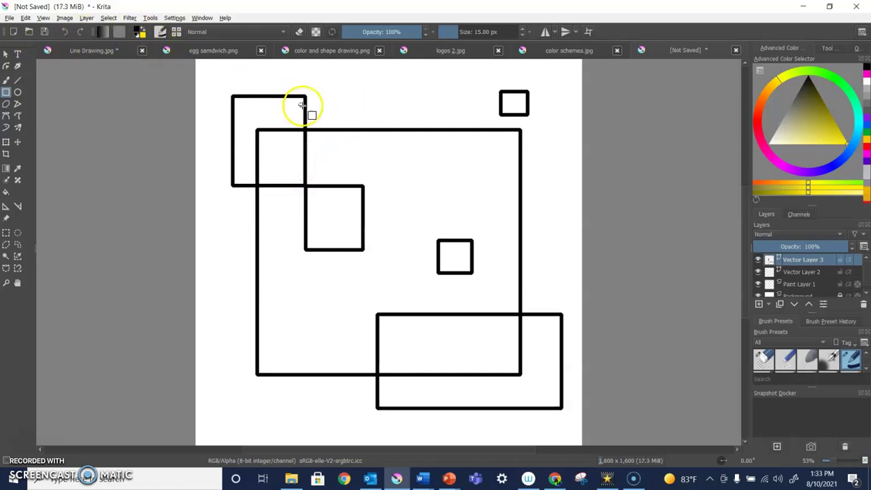
- Delete the overlapping square, small top-right square, both inner boxes and the wide bottom-right rectangle
{"action": "left_click", "coordinate": [6, 53]}
{"action": "left_click", "coordinate": [277, 114]}
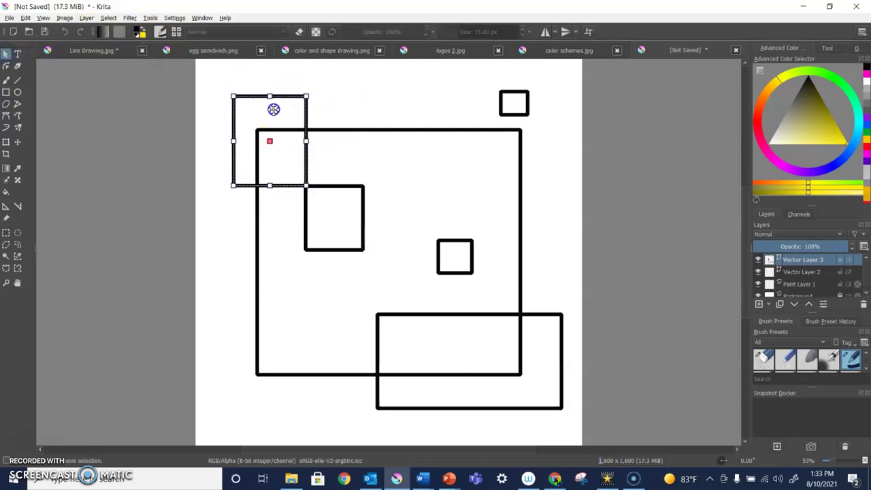
{"action": "key", "text": "Delete"}
{"action": "left_click", "coordinate": [513, 102]}
{"action": "key", "text": "Delete"}
{"action": "left_click", "coordinate": [469, 261]}
{"action": "key", "text": "Delete"}
{"action": "left_click", "coordinate": [344, 226]}
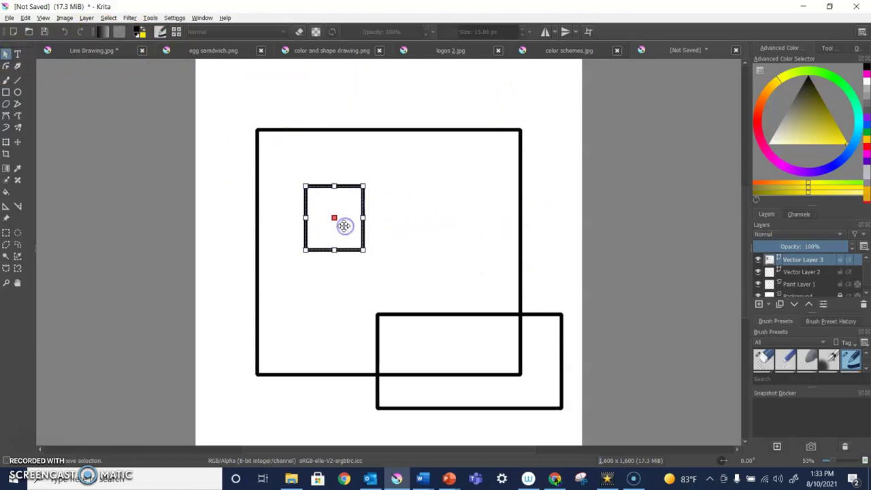
{"action": "key", "text": "Delete"}
{"action": "left_click", "coordinate": [558, 332]}
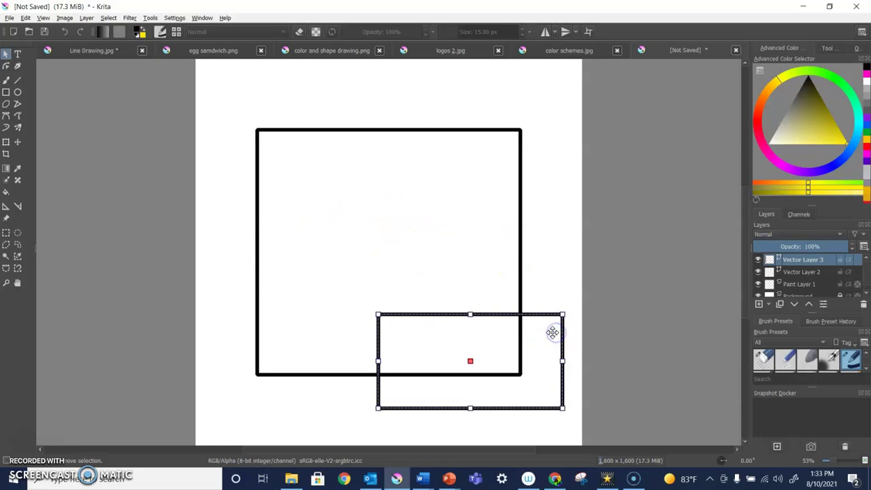
{"action": "key", "text": "Delete"}
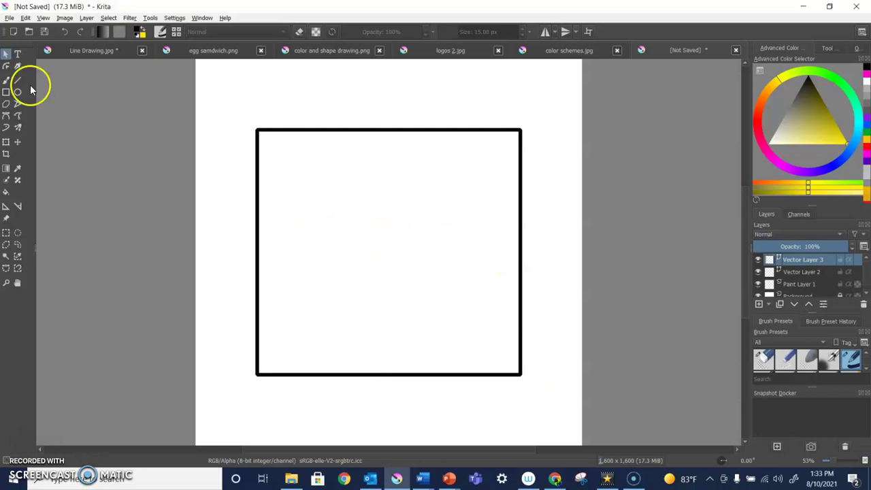
- Draw a circle inside the square, a tall ellipse over its left edge, and a circle over its top-right corner
{"action": "left_click", "coordinate": [9, 53]}
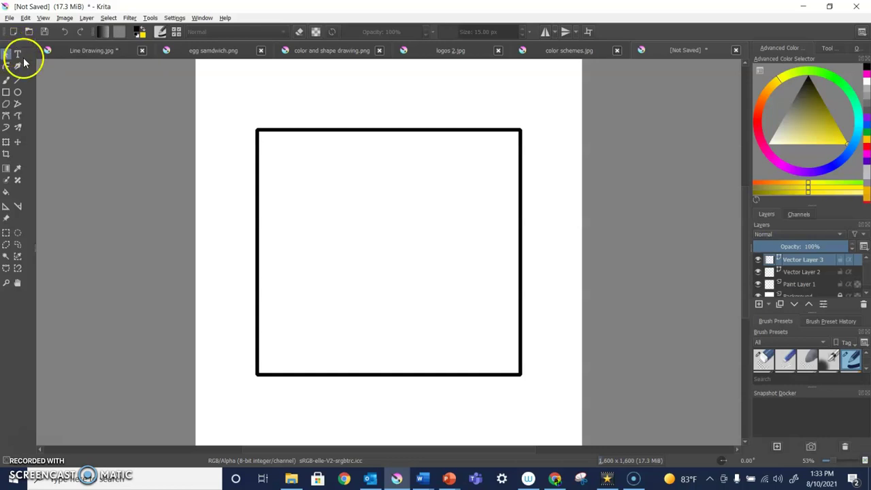
{"action": "left_click", "coordinate": [18, 94]}
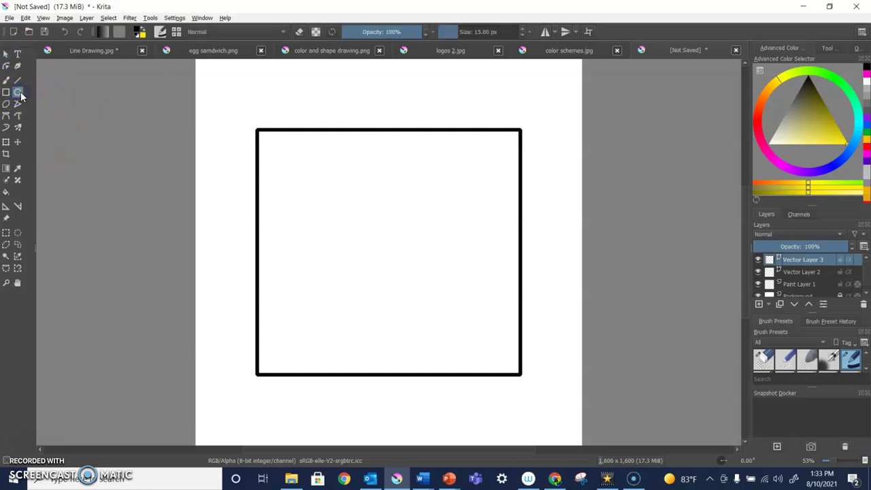
{"action": "left_click_drag", "start_coordinate": [375, 233], "coordinate": [459, 311]}
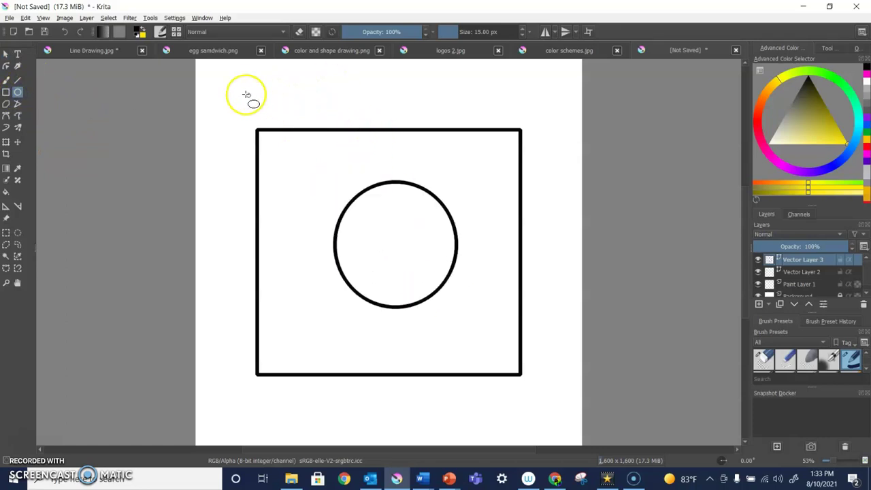
{"action": "left_click_drag", "start_coordinate": [239, 88], "coordinate": [315, 278]}
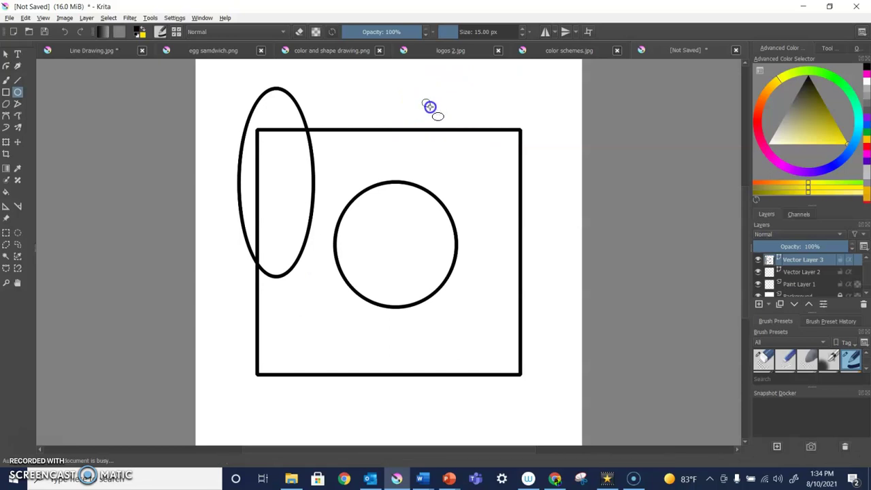
{"action": "left_click_drag", "start_coordinate": [429, 107], "coordinate": [551, 245]}
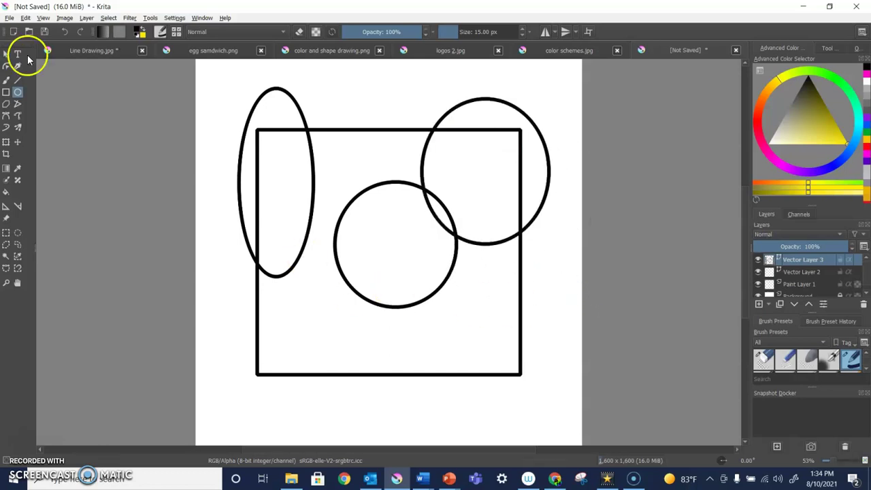
- Move the top-right circle onto the middle and shrink it, then squash and narrow the tall ellipse
{"action": "left_click", "coordinate": [6, 55]}
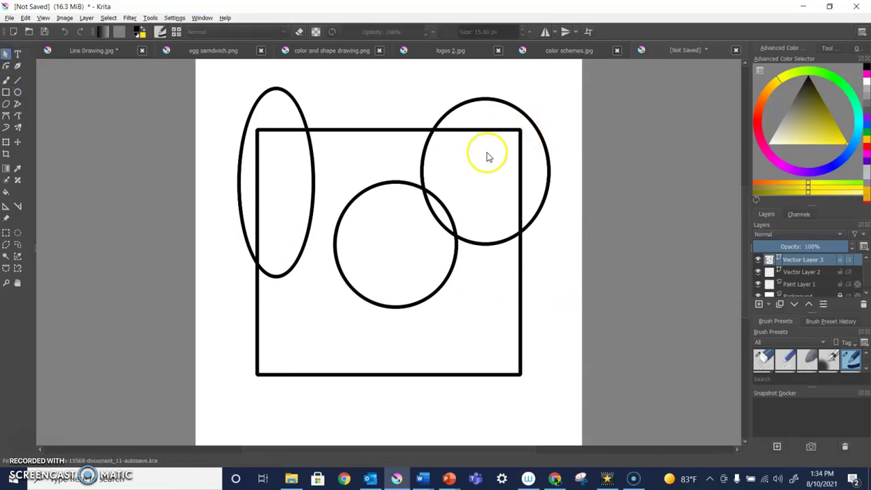
{"action": "left_click_drag", "start_coordinate": [483, 156], "coordinate": [358, 264]}
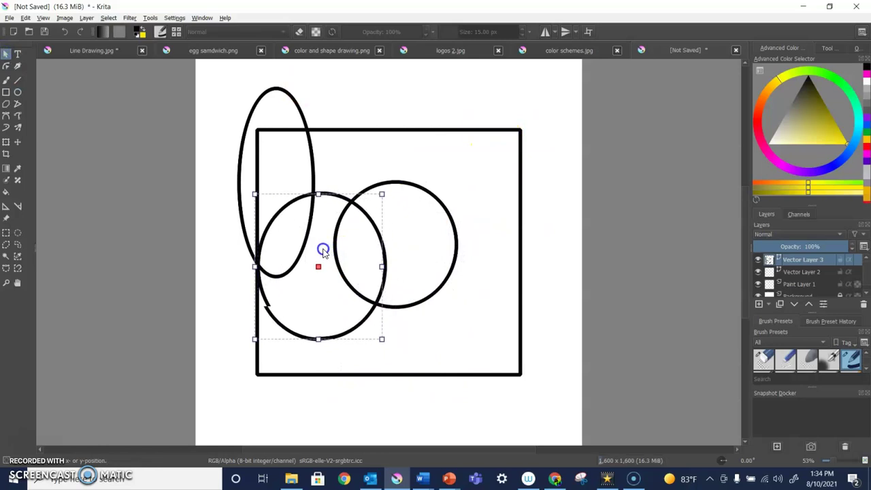
{"action": "left_click_drag", "start_coordinate": [323, 250], "coordinate": [329, 251]}
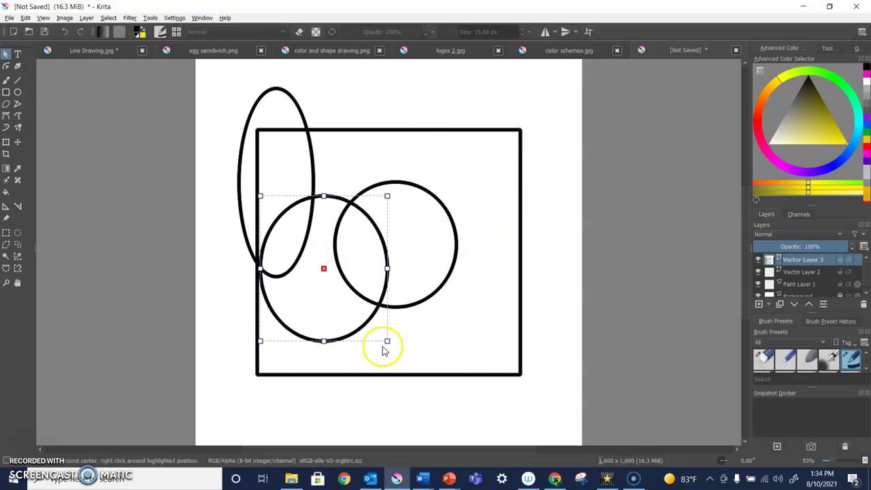
{"action": "left_click_drag", "start_coordinate": [387, 341], "coordinate": [302, 238]}
{"action": "left_click", "coordinate": [303, 130]}
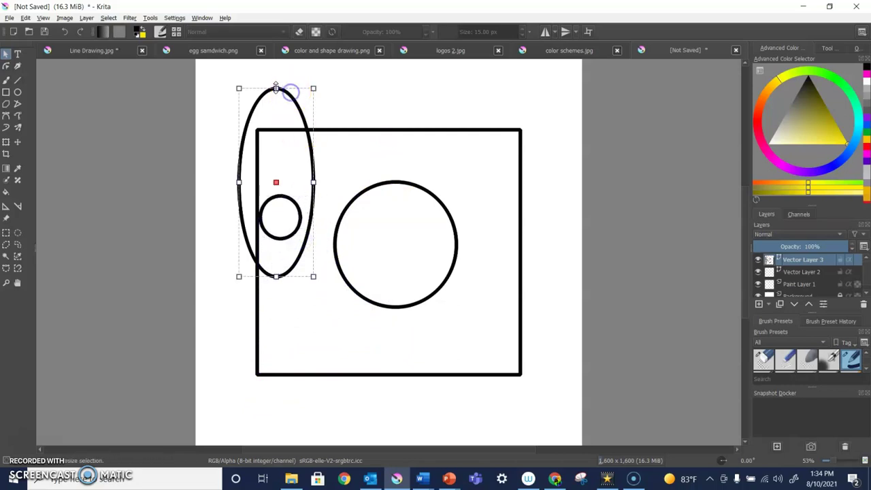
{"action": "left_click_drag", "start_coordinate": [277, 100], "coordinate": [278, 219]}
{"action": "left_click_drag", "start_coordinate": [310, 247], "coordinate": [291, 246]}
- Move and shrink the large middle circle, then delete it
{"action": "left_click", "coordinate": [436, 226]}
{"action": "left_click_drag", "start_coordinate": [436, 226], "coordinate": [401, 243]}
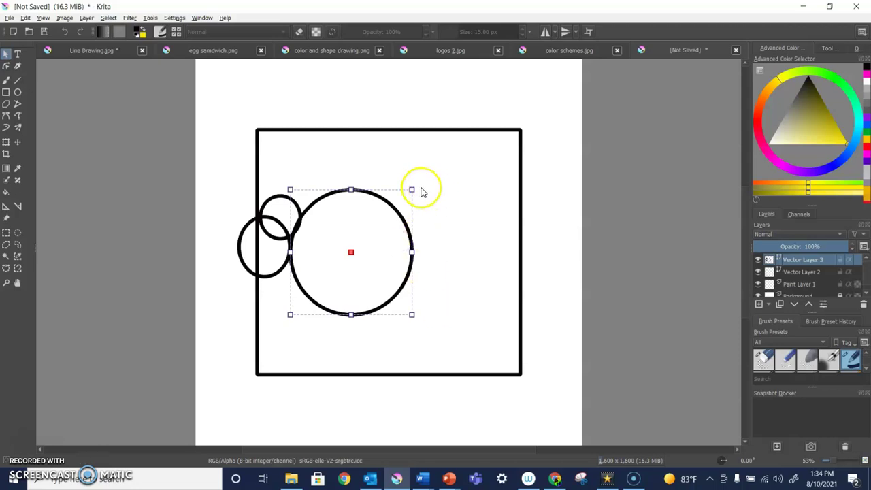
{"action": "left_click_drag", "start_coordinate": [413, 189], "coordinate": [399, 210]}
{"action": "left_click_drag", "start_coordinate": [398, 315], "coordinate": [388, 300]}
{"action": "key", "text": "Delete"}
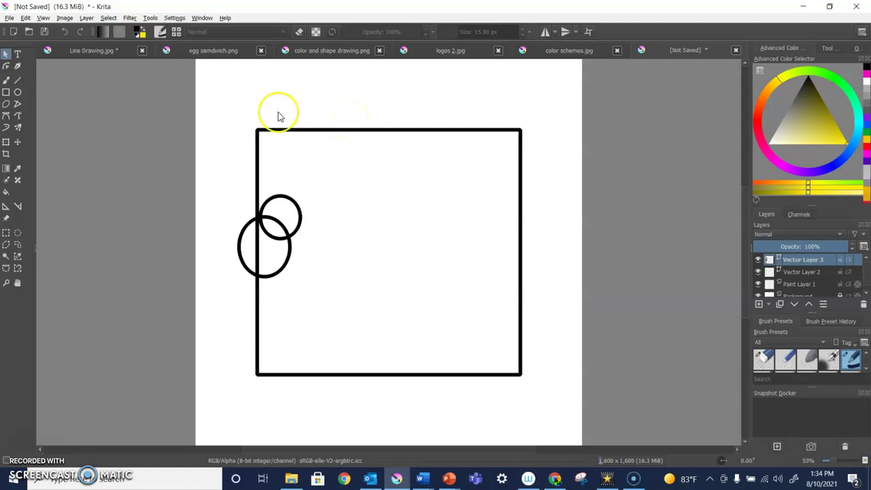
- Delete the small circle and move the remaining oval above the square's top-left corner
{"action": "left_click", "coordinate": [277, 199]}
{"action": "key", "text": "Delete"}
{"action": "left_click", "coordinate": [276, 218]}
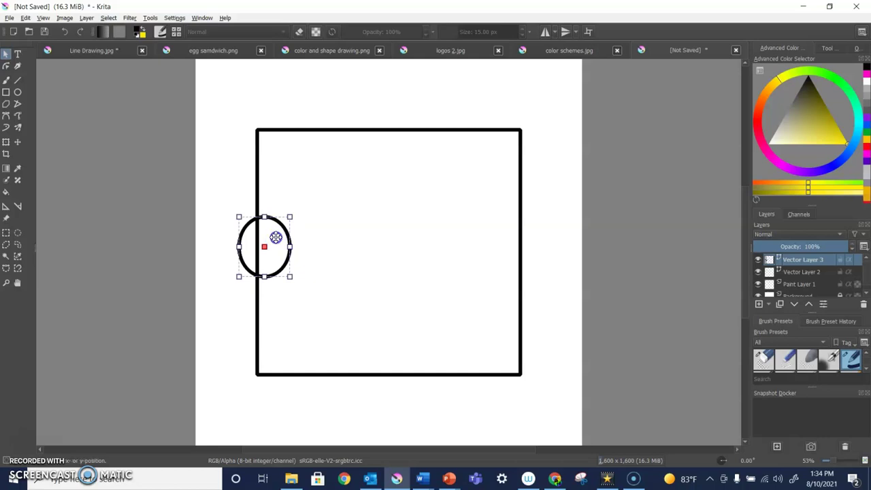
{"action": "left_click_drag", "start_coordinate": [278, 236], "coordinate": [252, 89]}
{"action": "left_click", "coordinate": [550, 238]}
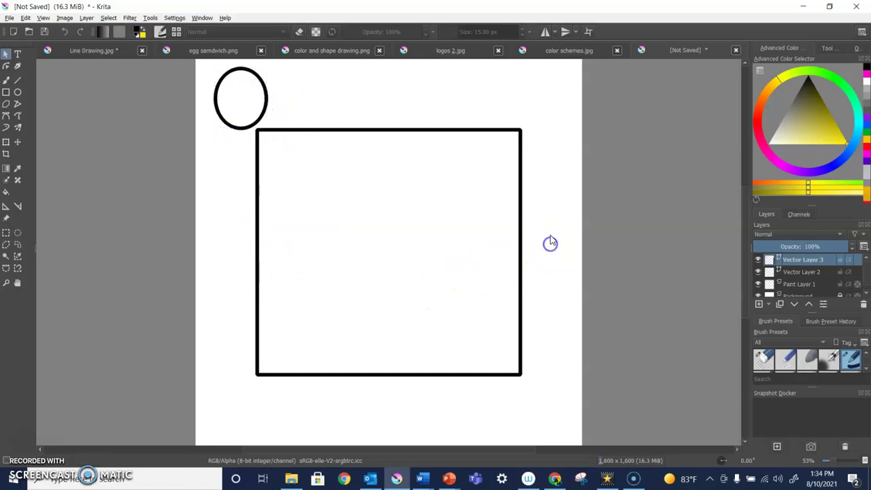
- Draw a polygon diamond touching the midpoints of all four sides of the square
{"action": "left_click", "coordinate": [6, 107]}
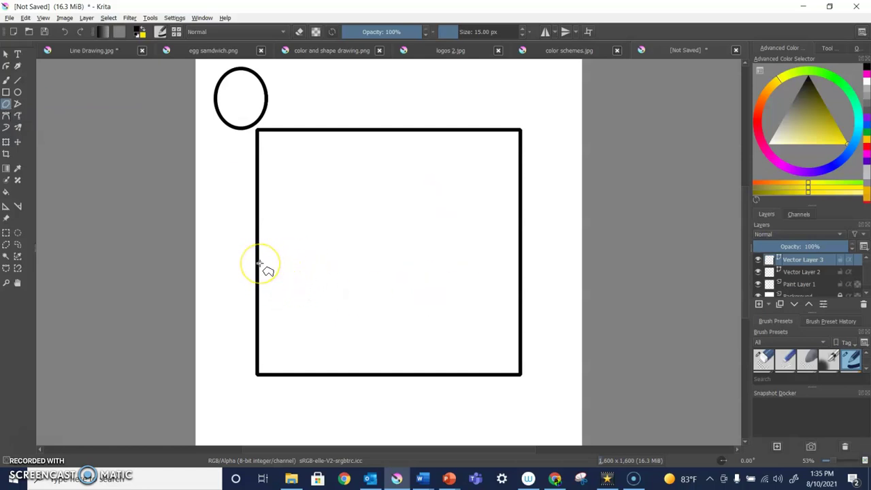
{"action": "left_click_drag", "start_coordinate": [260, 263], "coordinate": [387, 129]}
{"action": "left_click_drag", "start_coordinate": [519, 250], "coordinate": [519, 269]}
{"action": "left_click", "coordinate": [395, 375]}
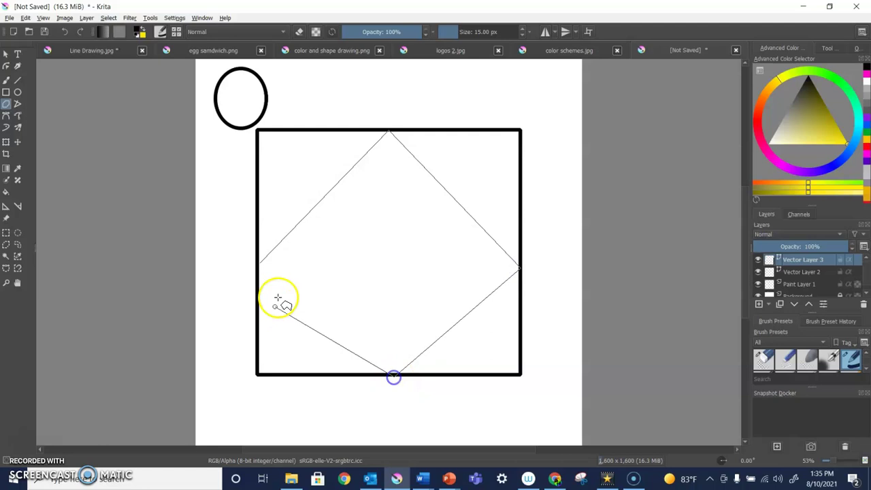
{"action": "double_click", "coordinate": [261, 264]}
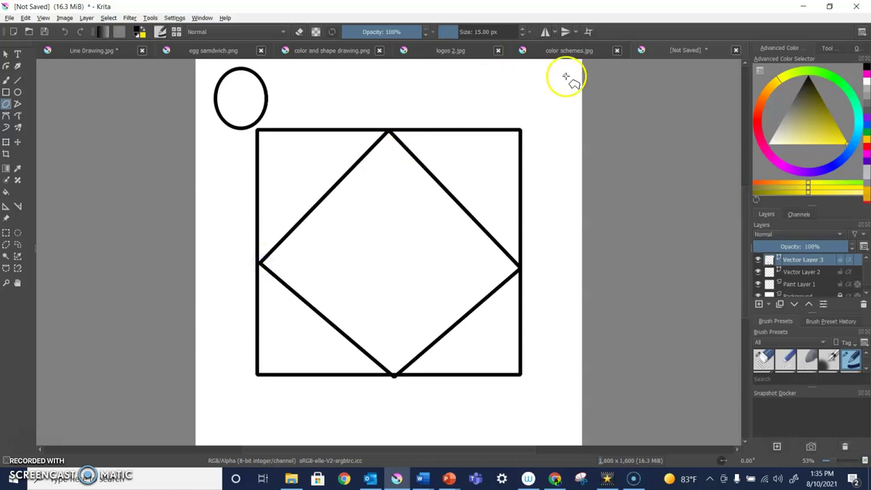
- Add a small triangle inside the diamond and a closed zigzag polygon at the upper left
{"action": "mouse_move", "coordinate": [341, 284]}
{"action": "left_mouse_down"}
{"action": "mouse_move", "coordinate": [461, 154]}
{"action": "mouse_move", "coordinate": [469, 278]}
{"action": "mouse_move", "coordinate": [339, 283]}
{"action": "left_mouse_up"}
{"action": "left_click", "coordinate": [340, 284]}
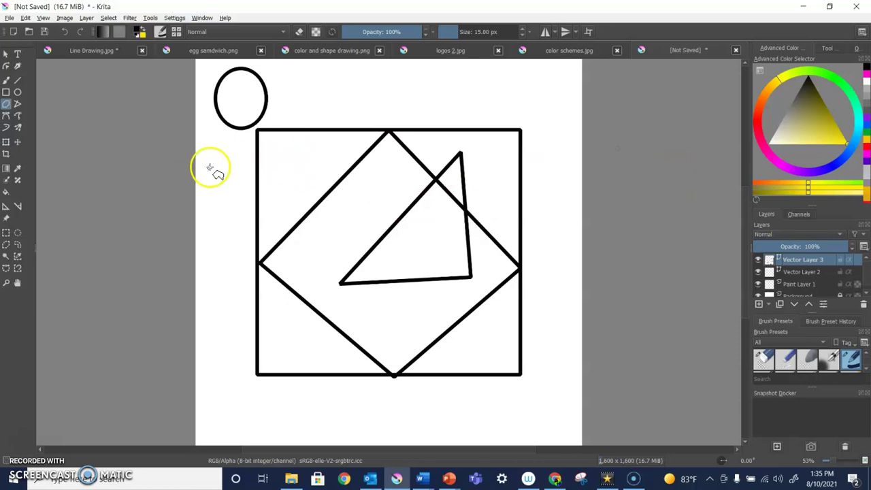
{"action": "left_click", "coordinate": [222, 188]}
{"action": "left_click", "coordinate": [323, 76]}
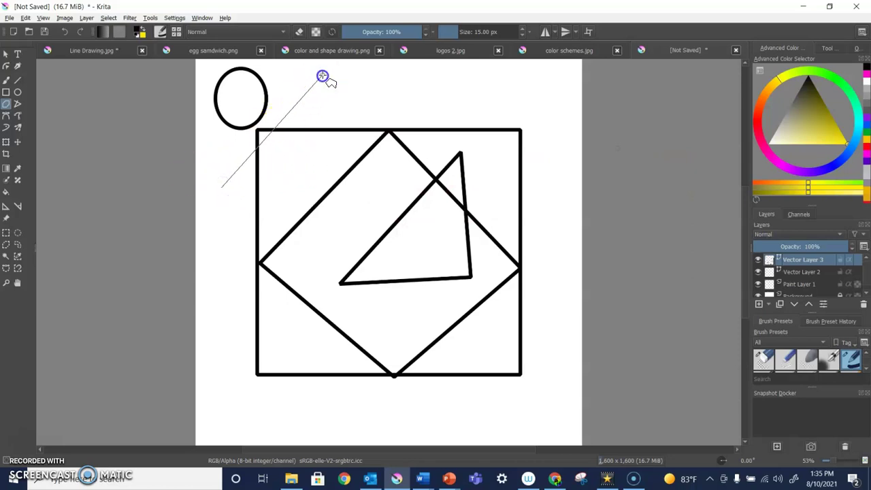
{"action": "left_click", "coordinate": [355, 218]}
{"action": "left_click", "coordinate": [294, 161]}
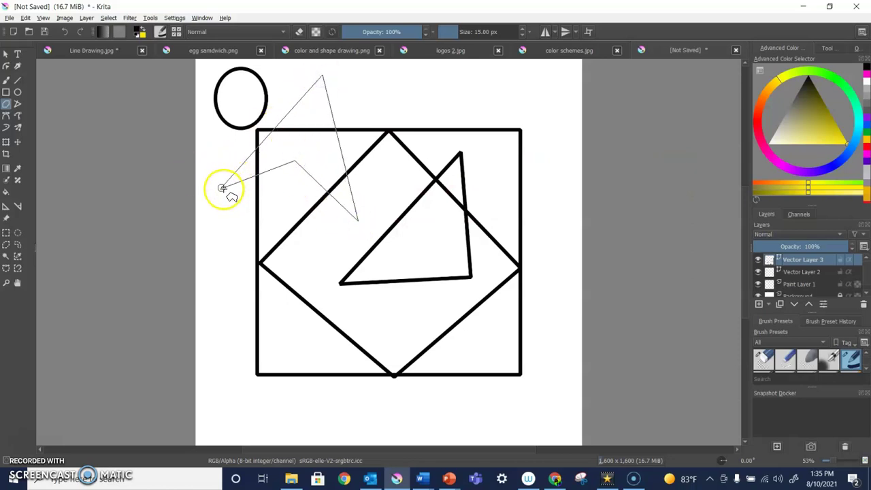
{"action": "left_click", "coordinate": [222, 190]}
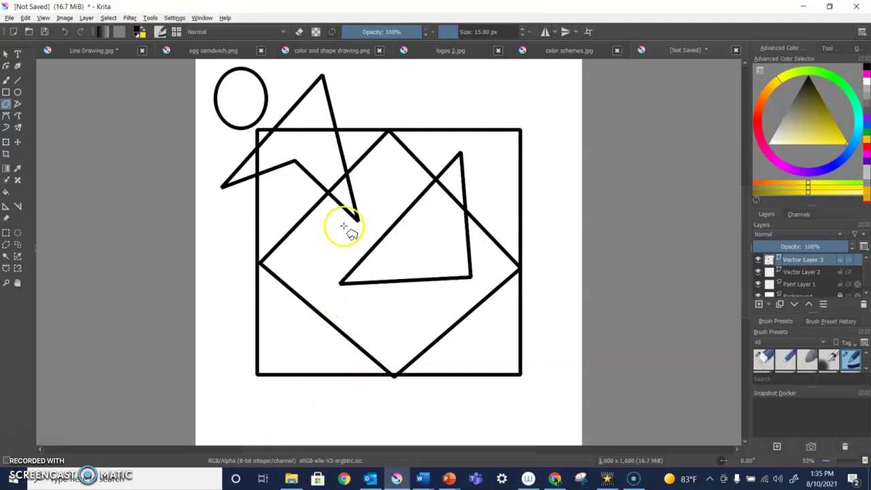
- Turn on the canvas grid and start an eight-sided polygon over the square's upper right
{"action": "left_click", "coordinate": [43, 18]}
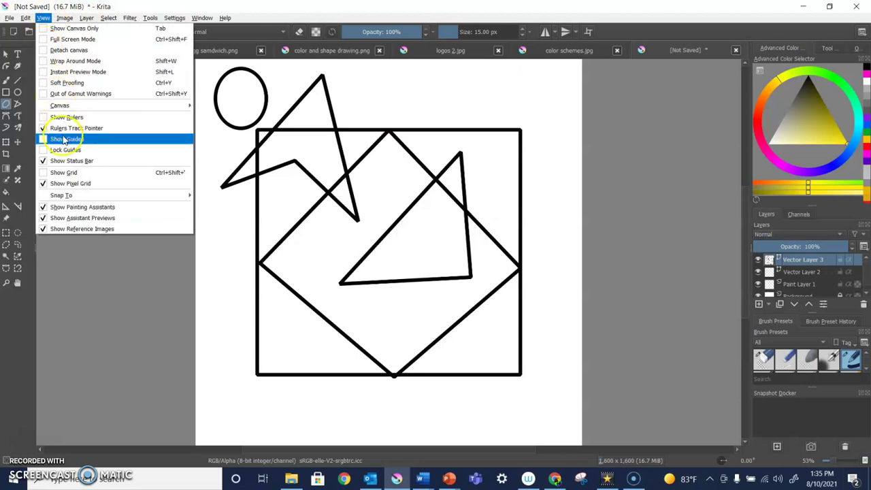
{"action": "left_click", "coordinate": [68, 173]}
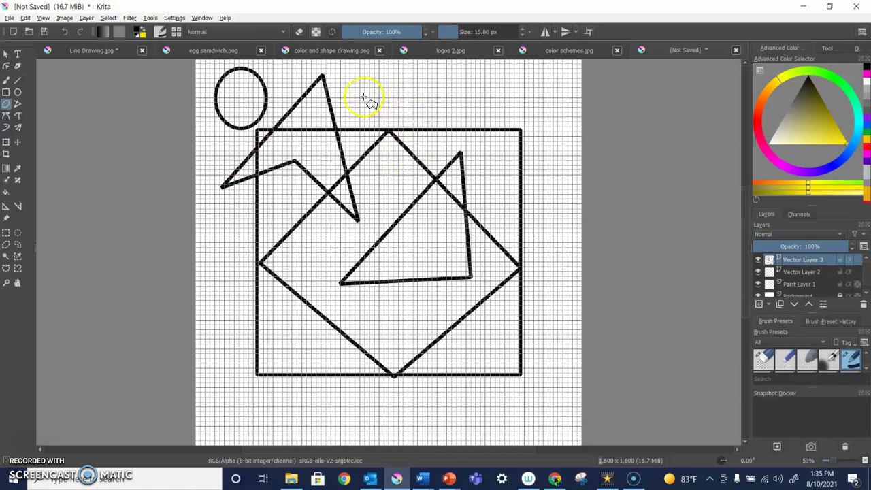
{"action": "left_click", "coordinate": [467, 100]}
{"action": "left_click", "coordinate": [503, 143]}
{"action": "left_click", "coordinate": [510, 204]}
{"action": "left_click", "coordinate": [469, 263]}
- Finish and close the octagon, then turn the canvas grid off
{"action": "left_click", "coordinate": [388, 265]}
{"action": "left_click", "coordinate": [355, 217]}
{"action": "left_click", "coordinate": [376, 140]}
{"action": "left_click", "coordinate": [421, 100]}
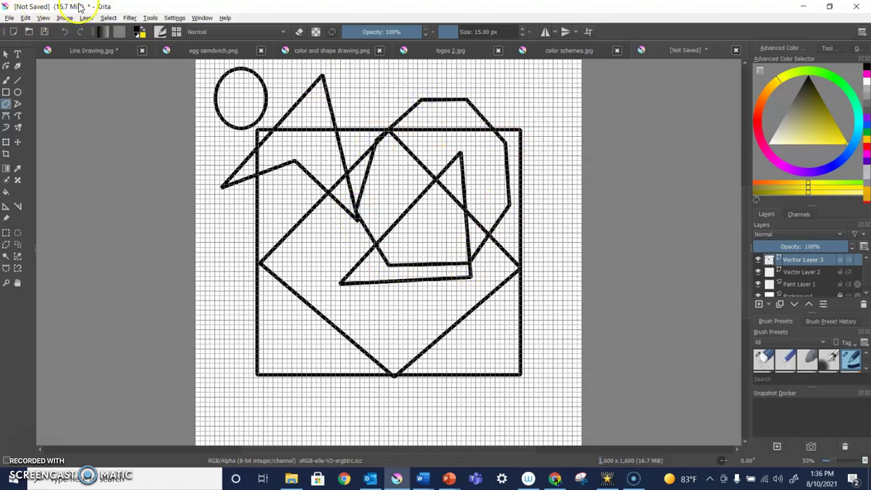
{"action": "left_click", "coordinate": [43, 17]}
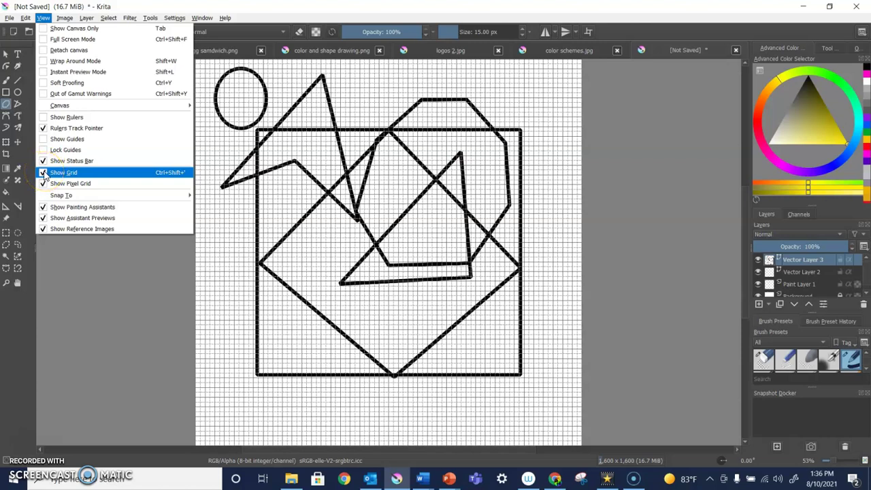
{"action": "left_click", "coordinate": [64, 172]}
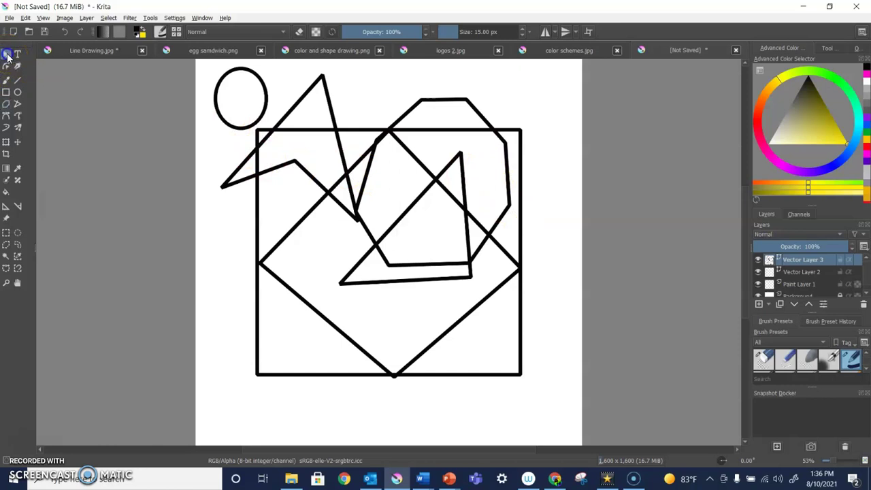
- Select and delete the octagon, zigzag, triangle and diamond one after another
{"action": "left_click", "coordinate": [7, 55]}
{"action": "left_click", "coordinate": [463, 100]}
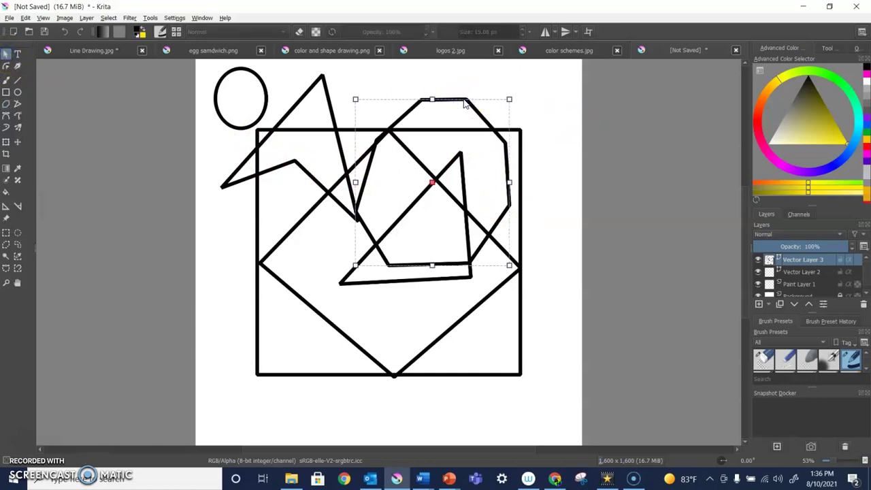
{"action": "key", "text": "Delete"}
{"action": "left_click", "coordinate": [327, 105]}
{"action": "key", "text": "Delete"}
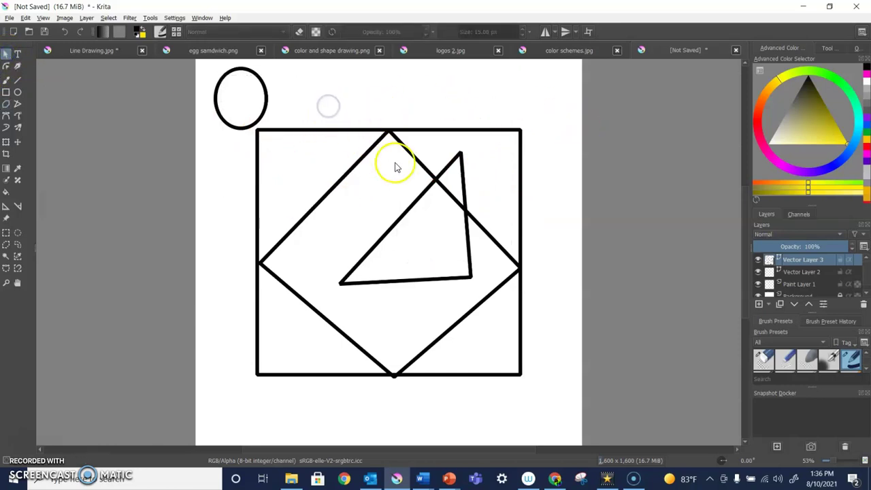
{"action": "left_click", "coordinate": [434, 180]}
{"action": "key", "text": "Delete"}
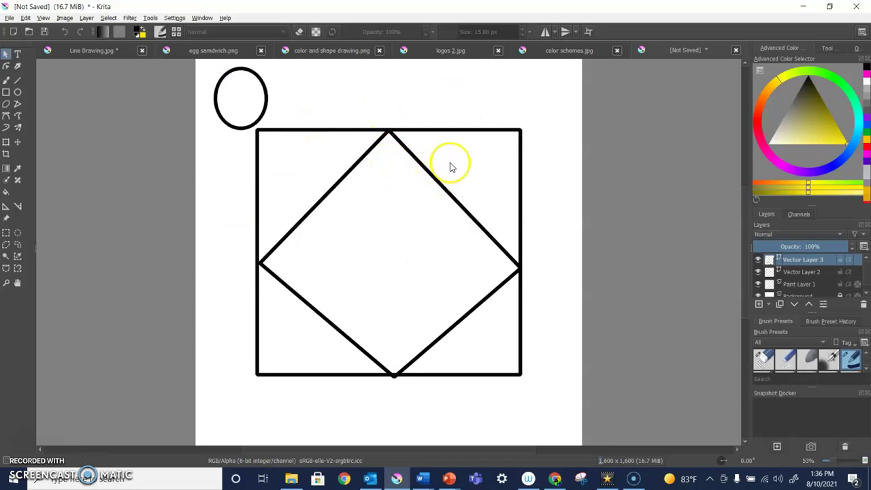
{"action": "left_click", "coordinate": [425, 168]}
{"action": "key", "text": "Delete"}
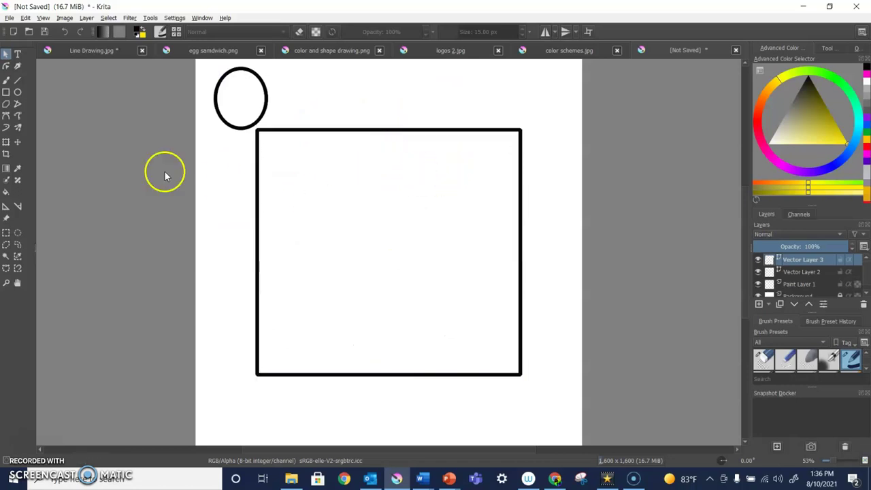
{"action": "left_click", "coordinate": [7, 94]}
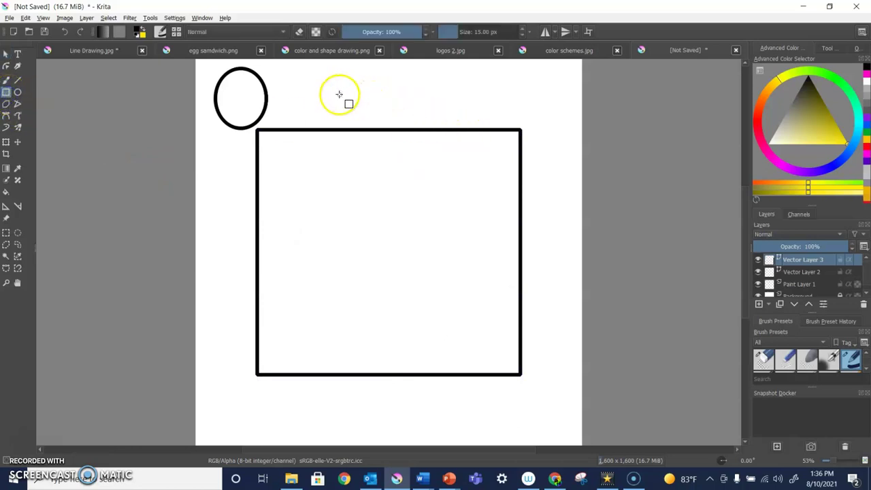
{"action": "left_click_drag", "start_coordinate": [375, 119], "coordinate": [558, 304]}
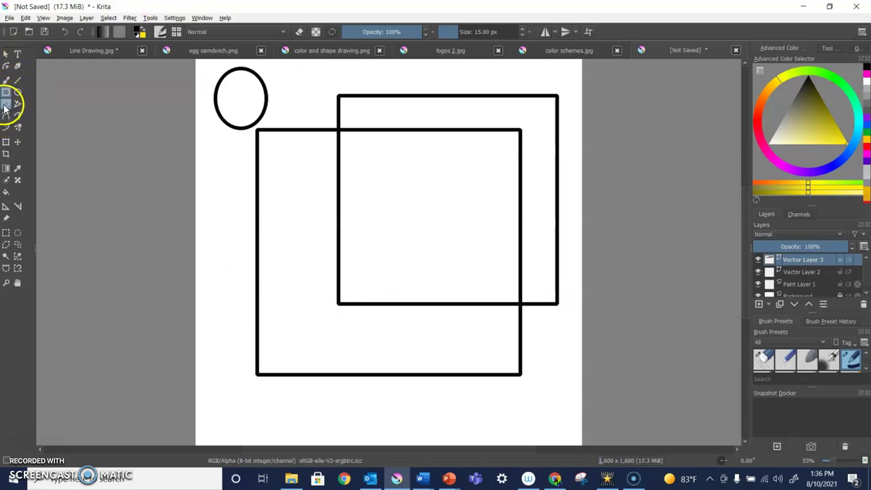
{"action": "left_click", "coordinate": [283, 271]}
{"action": "left_click", "coordinate": [444, 196]}
{"action": "left_click", "coordinate": [483, 337]}
{"action": "left_click", "coordinate": [356, 402]}
{"action": "left_click", "coordinate": [284, 275]}
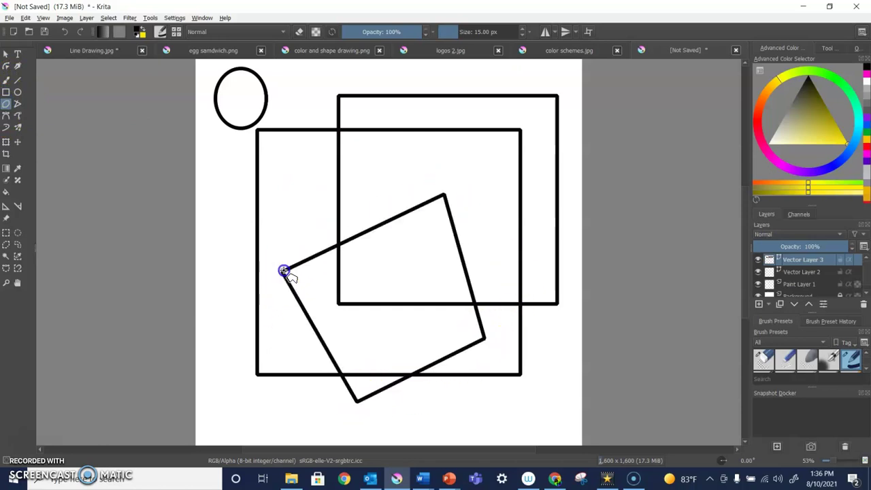
{"action": "left_click", "coordinate": [66, 31]}
- Undo the leftover rectangle, then draw a closed four-corner polygon diamond inside the square
{"action": "left_click", "coordinate": [63, 32]}
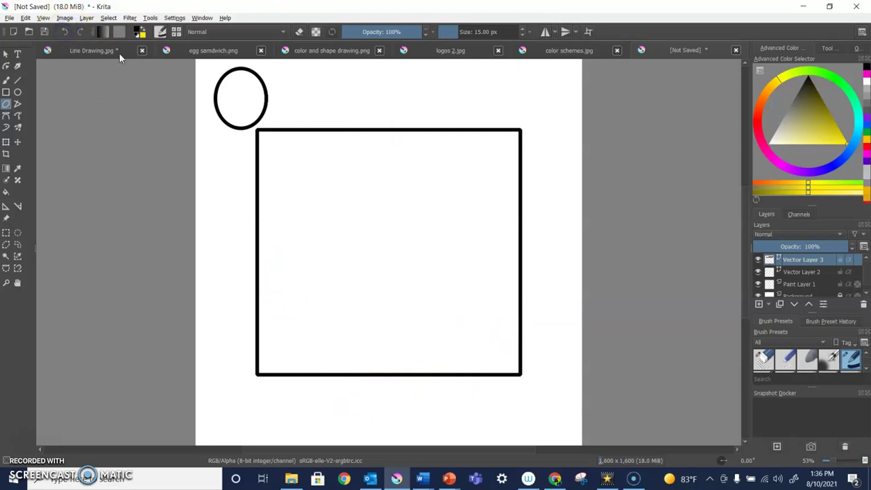
{"action": "left_click", "coordinate": [294, 268]}
{"action": "left_click", "coordinate": [394, 158]}
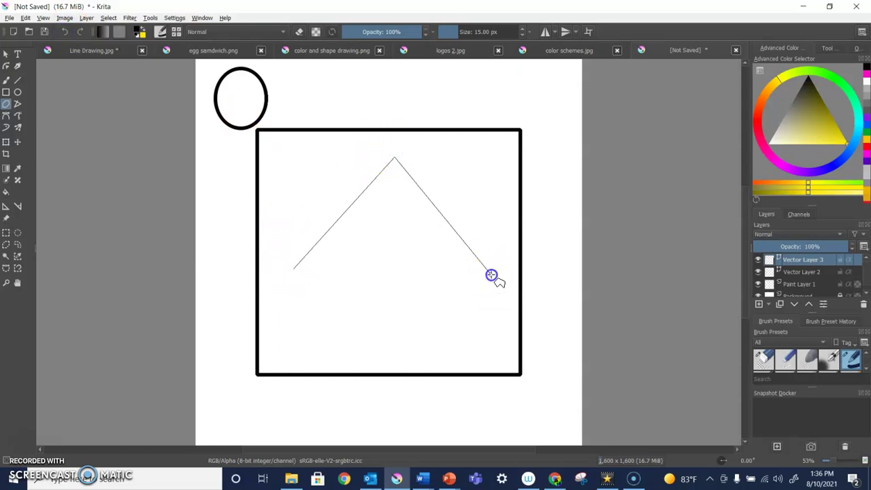
{"action": "left_click", "coordinate": [491, 275]}
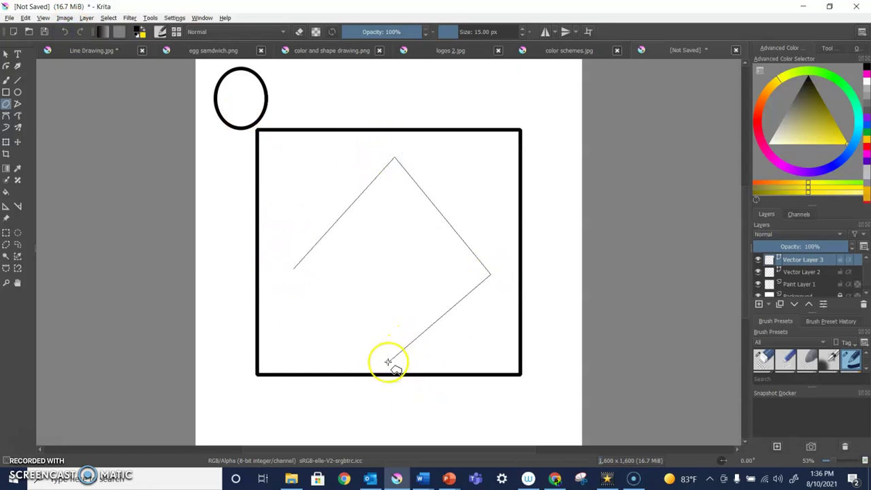
{"action": "left_click", "coordinate": [389, 361]}
{"action": "left_click", "coordinate": [294, 270]}
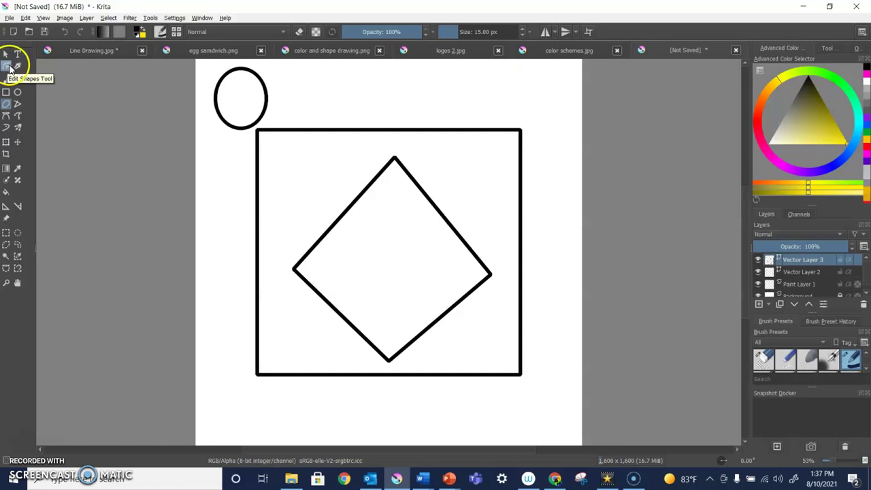
- With the Edit Shapes tool, pull the diamond's top node down to form a dip
{"action": "left_click", "coordinate": [7, 68]}
{"action": "left_click", "coordinate": [373, 189]}
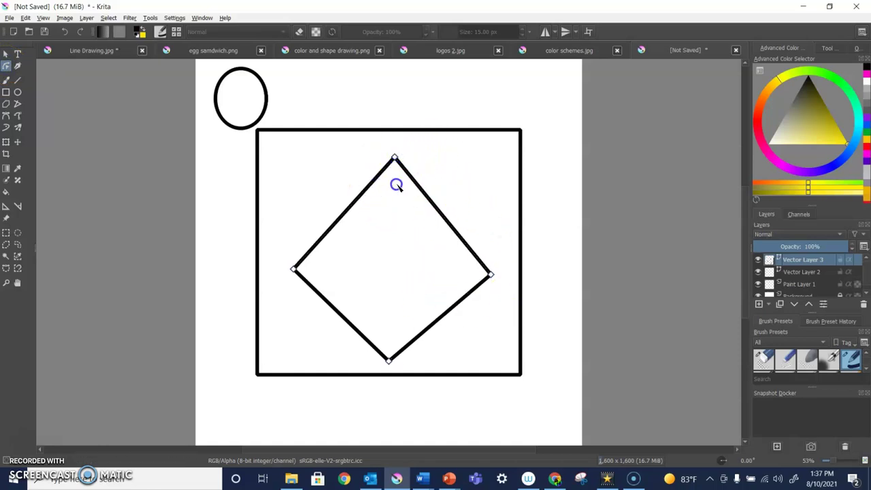
{"action": "left_click", "coordinate": [394, 157]}
{"action": "left_click_drag", "start_coordinate": [391, 182], "coordinate": [386, 247]}
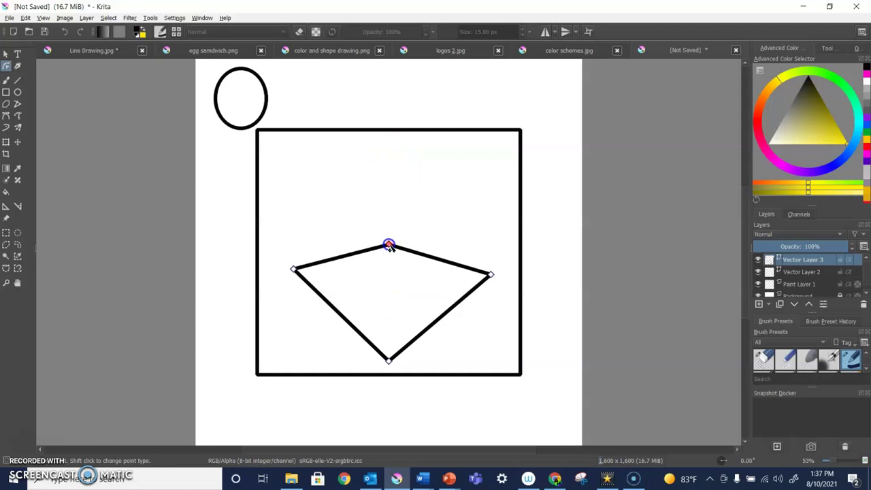
{"action": "left_click_drag", "start_coordinate": [396, 236], "coordinate": [398, 238]}
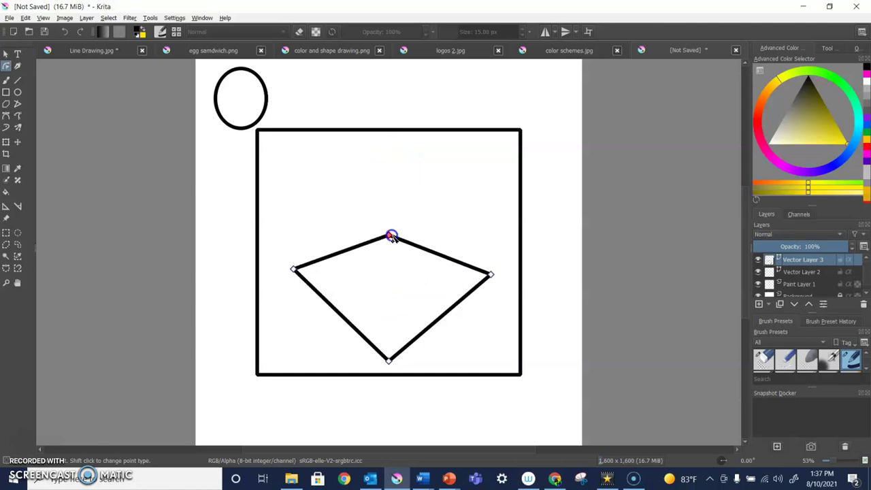
- Bend the upper-left edge into a rounded curve and move the left node inward
{"action": "left_click", "coordinate": [379, 286]}
{"action": "left_click", "coordinate": [342, 247]}
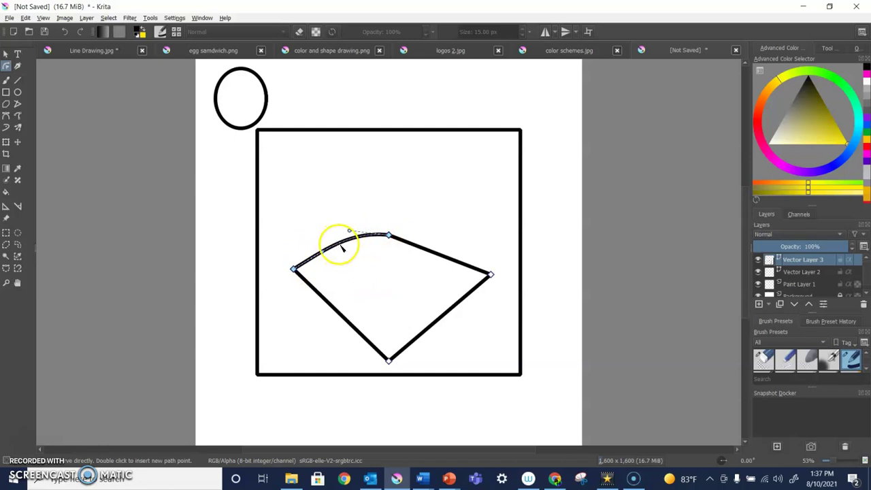
{"action": "left_click_drag", "start_coordinate": [339, 248], "coordinate": [312, 213]}
{"action": "left_click", "coordinate": [300, 278]}
{"action": "left_click", "coordinate": [346, 262]}
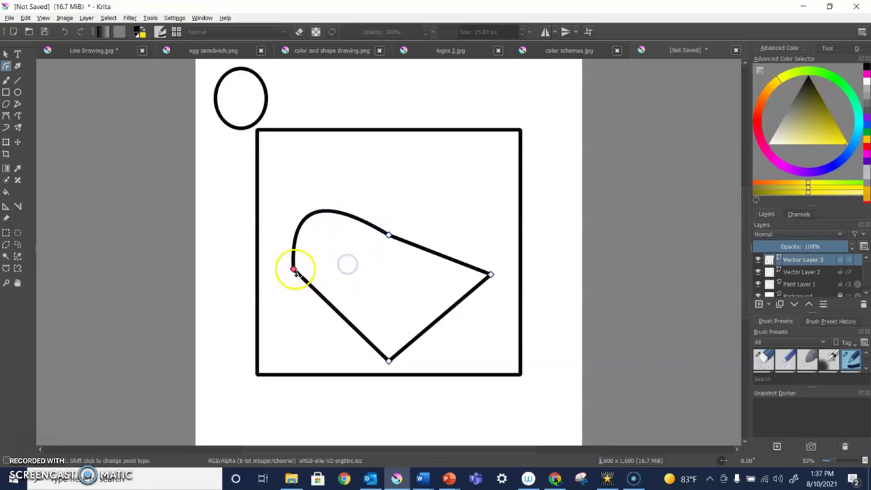
{"action": "left_click_drag", "start_coordinate": [294, 271], "coordinate": [330, 274]}
- Move the right node inward and curve the upper-right edge
{"action": "left_click", "coordinate": [443, 278]}
{"action": "left_click", "coordinate": [505, 286]}
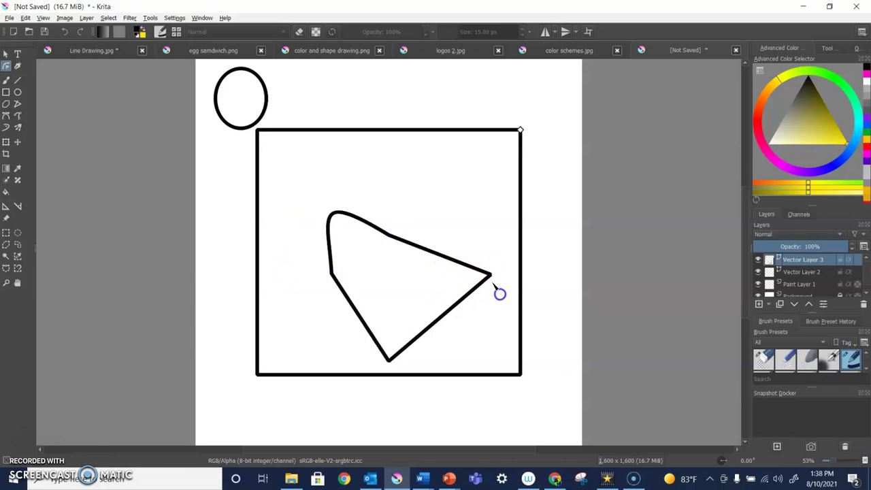
{"action": "left_click", "coordinate": [474, 270]}
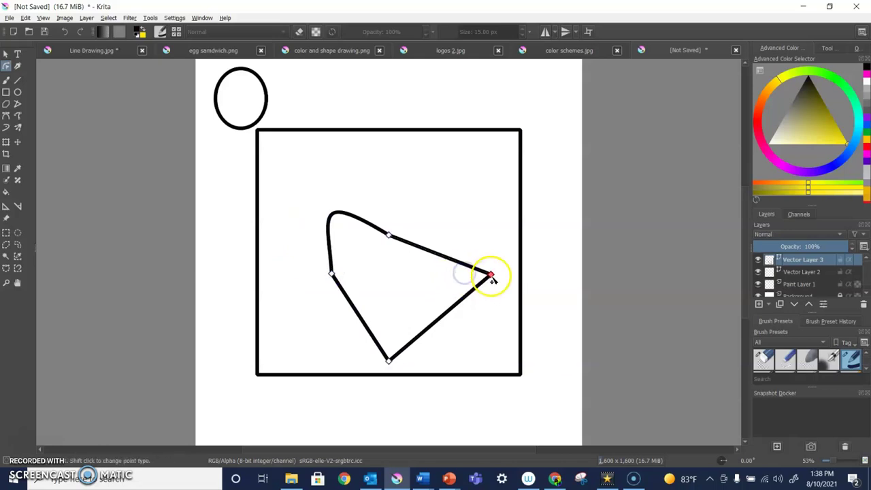
{"action": "left_click", "coordinate": [490, 276]}
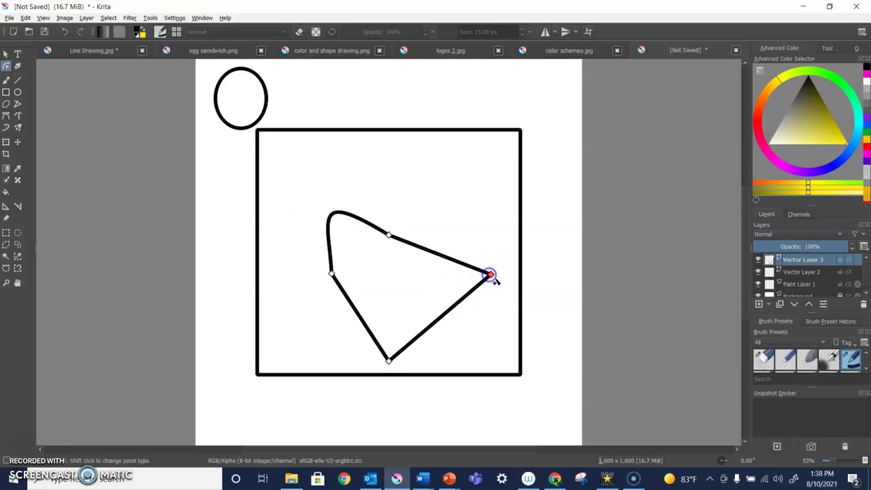
{"action": "left_click", "coordinate": [491, 277]}
{"action": "left_click_drag", "start_coordinate": [460, 274], "coordinate": [444, 274]}
{"action": "left_click", "coordinate": [404, 250]}
{"action": "left_click_drag", "start_coordinate": [408, 249], "coordinate": [464, 232]}
- Curve the heart's top-right edge outward into a rounded lobe
{"action": "left_click", "coordinate": [481, 217]}
{"action": "left_click", "coordinate": [438, 230]}
{"action": "left_click", "coordinate": [412, 234]}
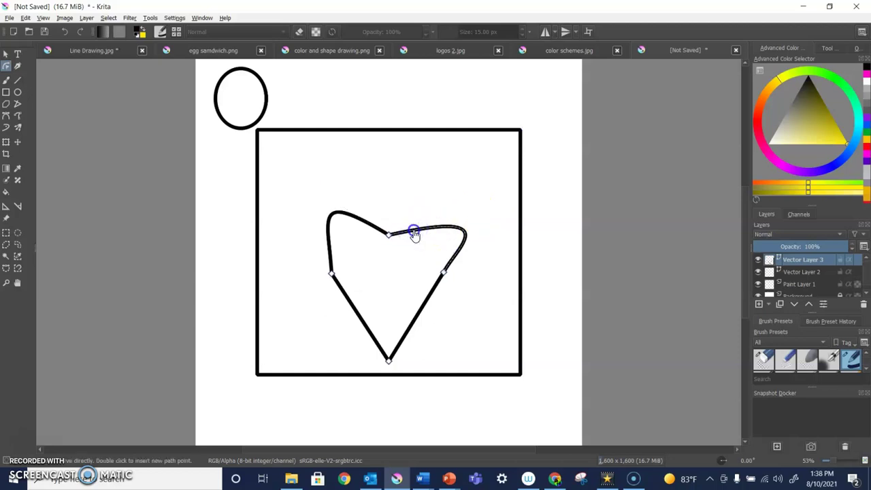
{"action": "left_click_drag", "start_coordinate": [447, 230], "coordinate": [461, 180]}
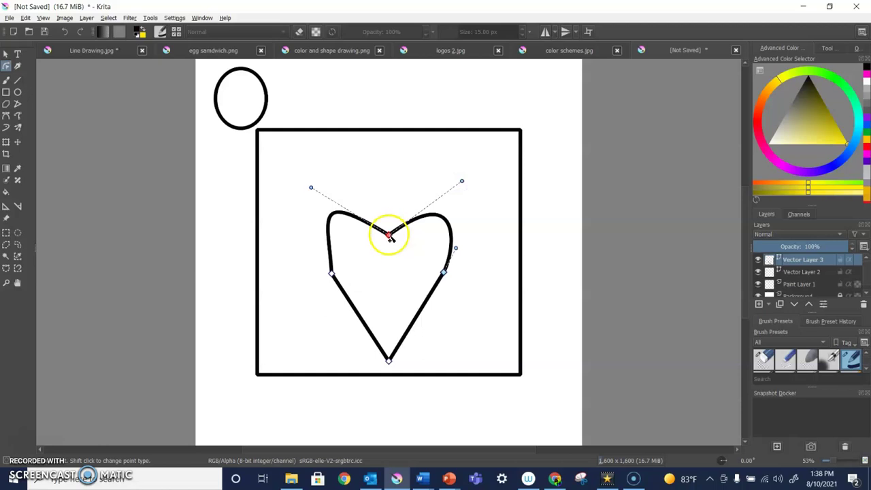
- Lower the centre dip of the heart and tighten the right lobe's curve handle
{"action": "left_click_drag", "start_coordinate": [388, 237], "coordinate": [388, 259]}
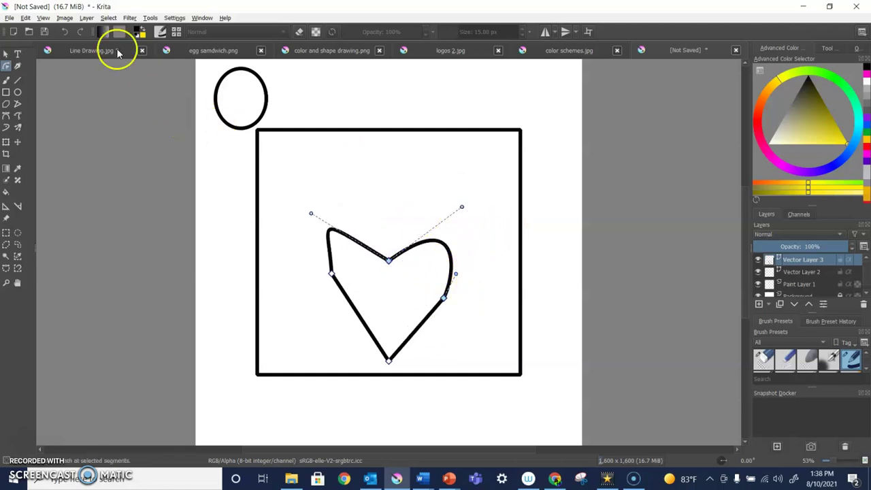
{"action": "left_click", "coordinate": [65, 31]}
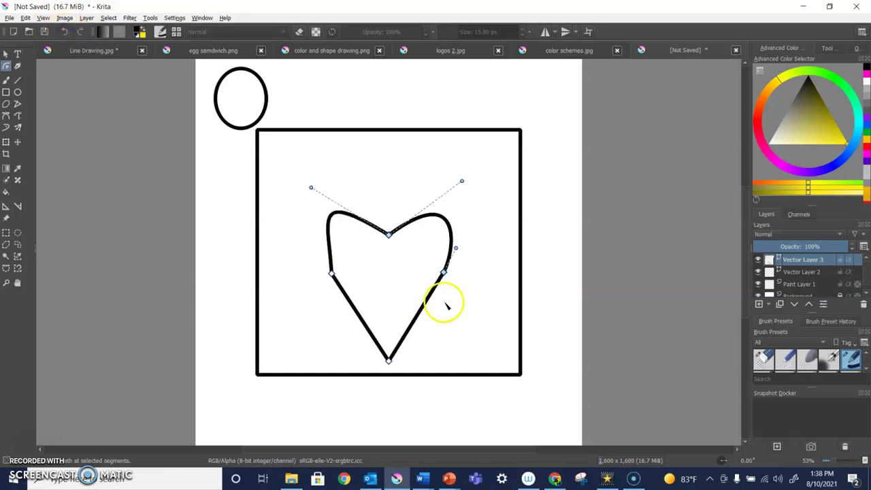
{"action": "left_click", "coordinate": [441, 235]}
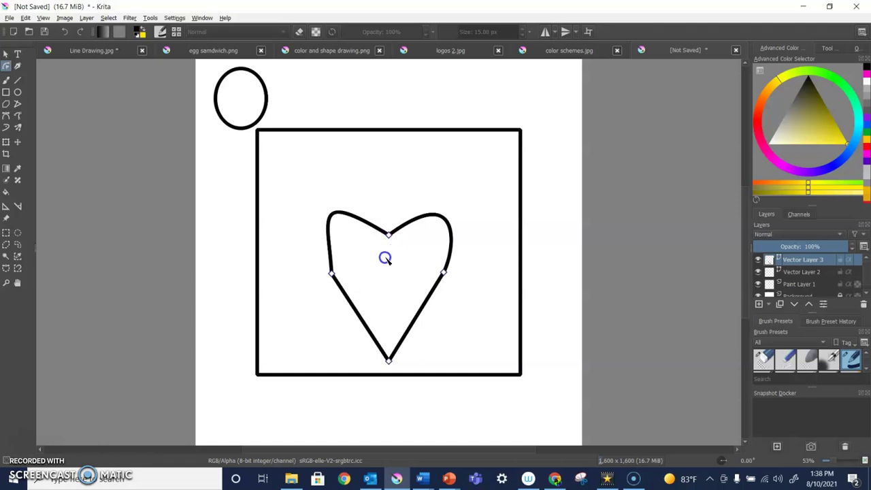
{"action": "left_click_drag", "start_coordinate": [389, 236], "coordinate": [389, 260]}
{"action": "left_click", "coordinate": [462, 206]}
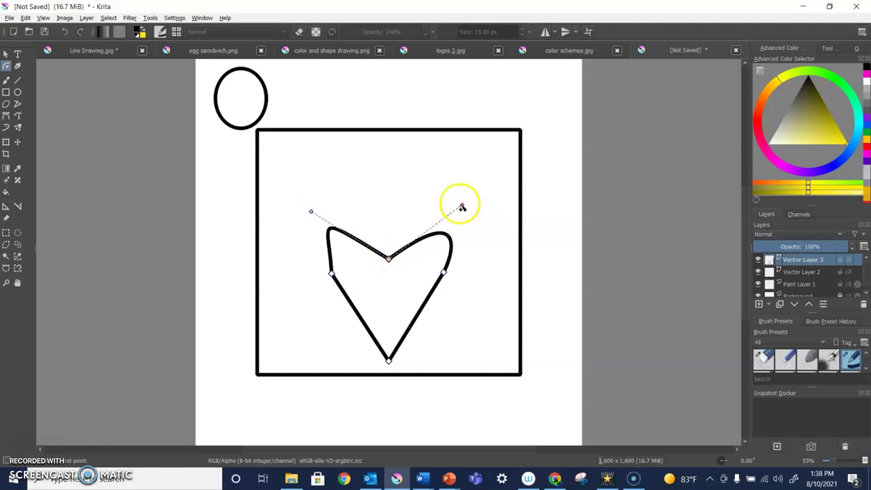
{"action": "left_click_drag", "start_coordinate": [462, 205], "coordinate": [430, 202]}
- Bend the upper-left edge and drag its handle to round out the left lobe
{"action": "left_click", "coordinate": [328, 232]}
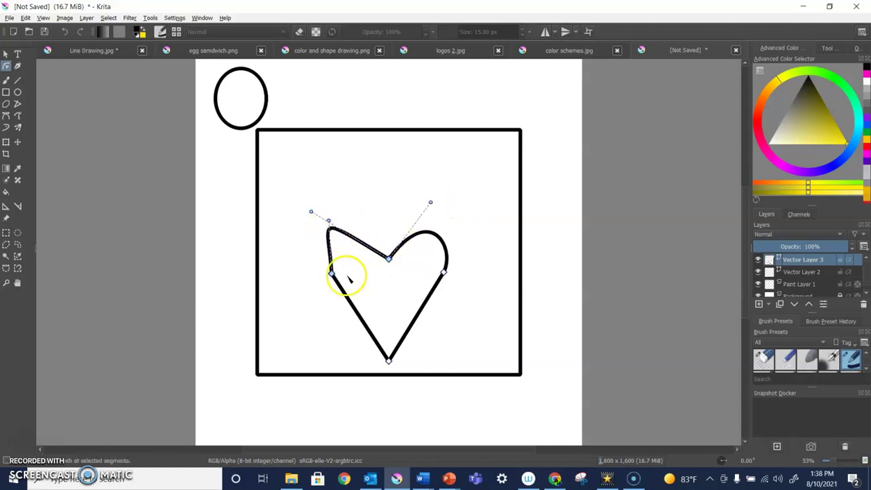
{"action": "left_click_drag", "start_coordinate": [328, 242], "coordinate": [325, 244]}
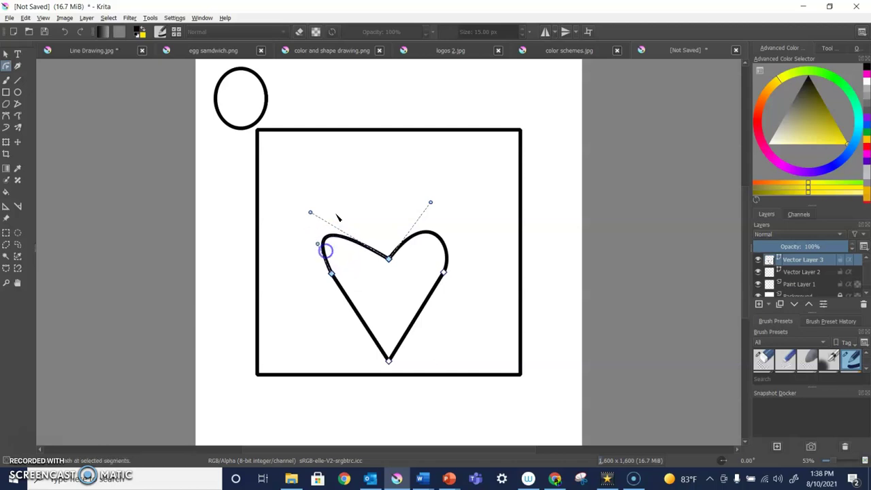
{"action": "left_click", "coordinate": [311, 214]}
{"action": "left_click_drag", "start_coordinate": [311, 214], "coordinate": [357, 214]}
{"action": "left_click", "coordinate": [497, 318]}
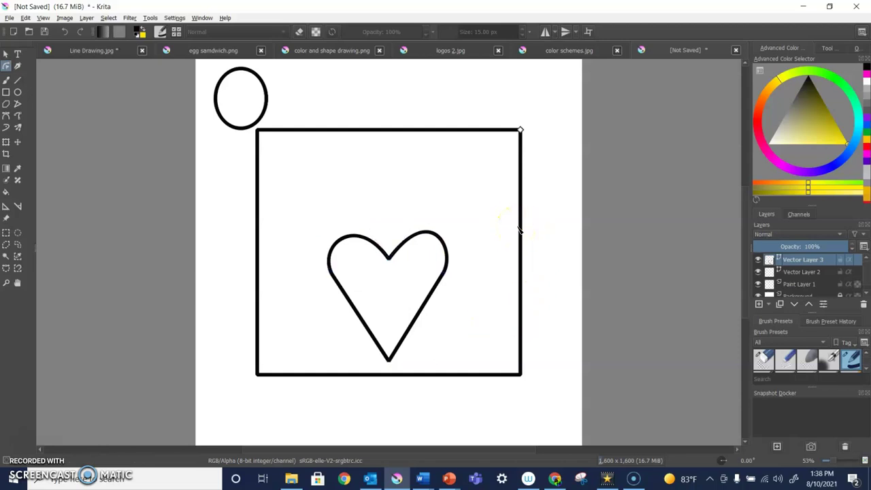
- Raise the heart's bottom point to make a more compact heart
{"action": "left_click", "coordinate": [388, 354]}
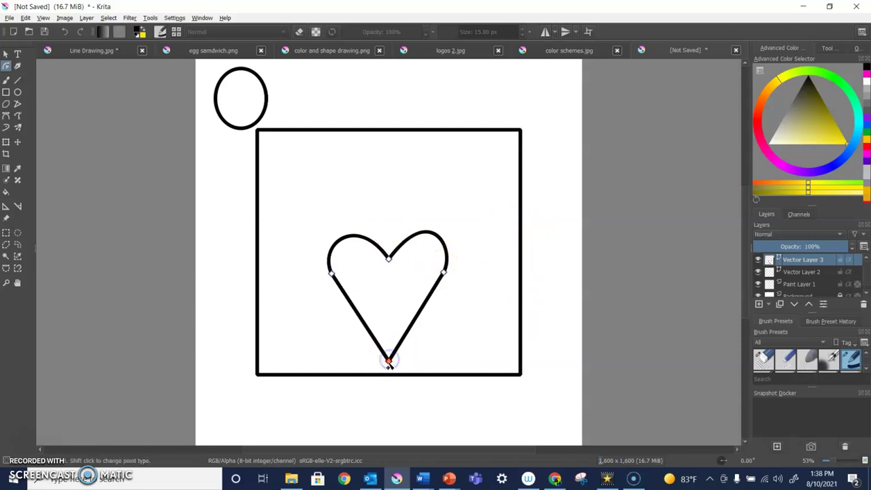
{"action": "left_click", "coordinate": [391, 350]}
{"action": "left_click_drag", "start_coordinate": [388, 361], "coordinate": [389, 334]}
{"action": "left_click", "coordinate": [456, 347]}
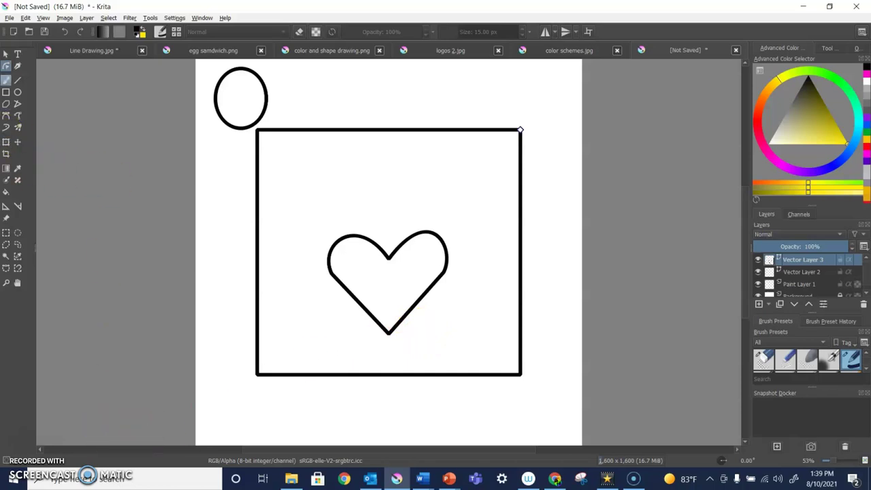
{"action": "left_click", "coordinate": [7, 106]}
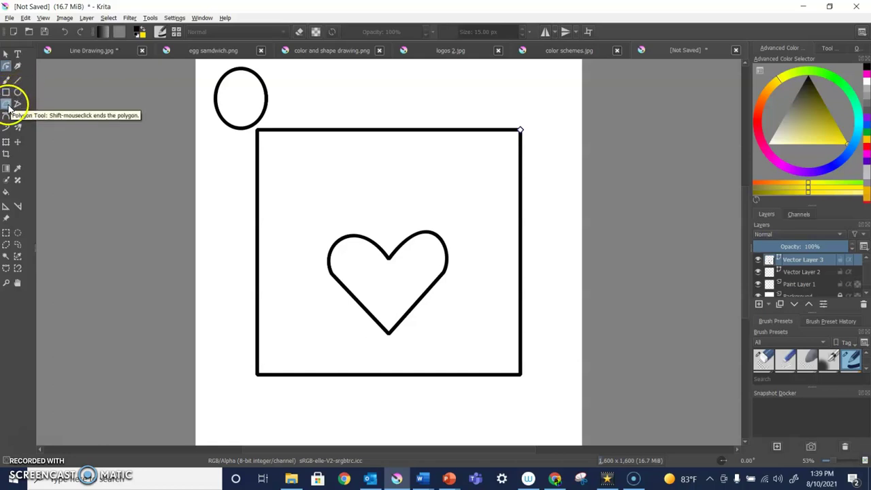
{"action": "left_click", "coordinate": [4, 68]}
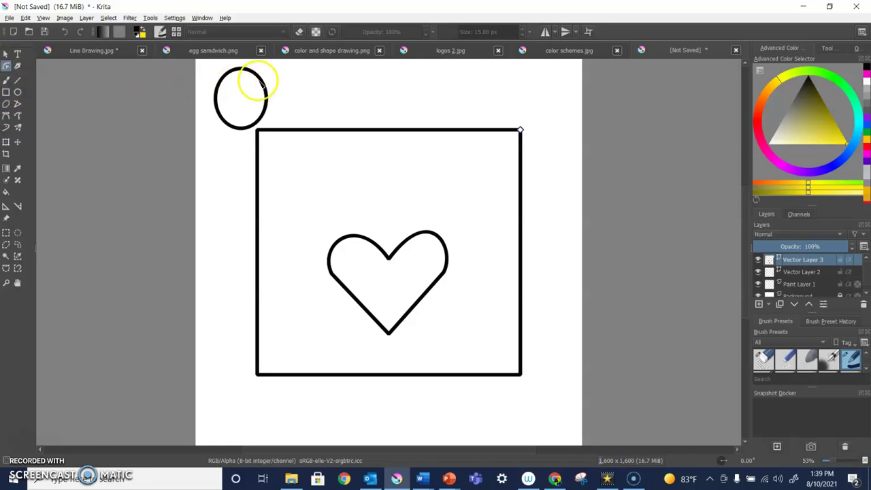
{"action": "left_click", "coordinate": [265, 105]}
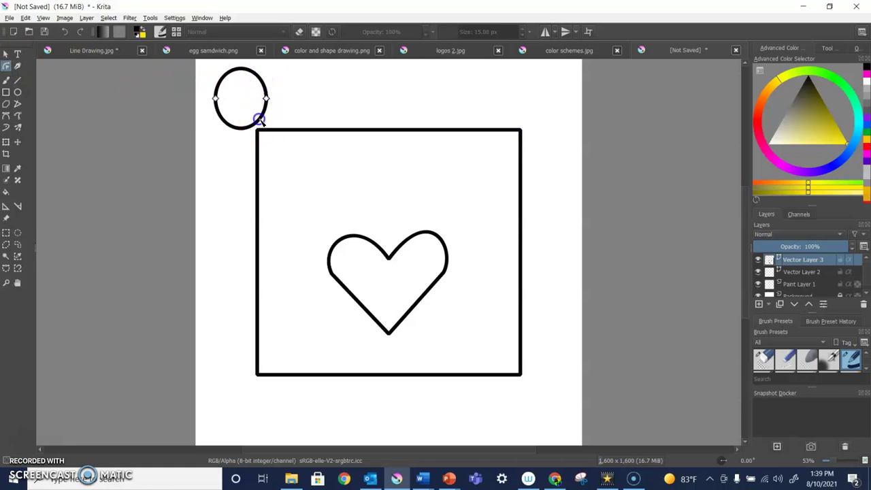
{"action": "left_click", "coordinate": [215, 99]}
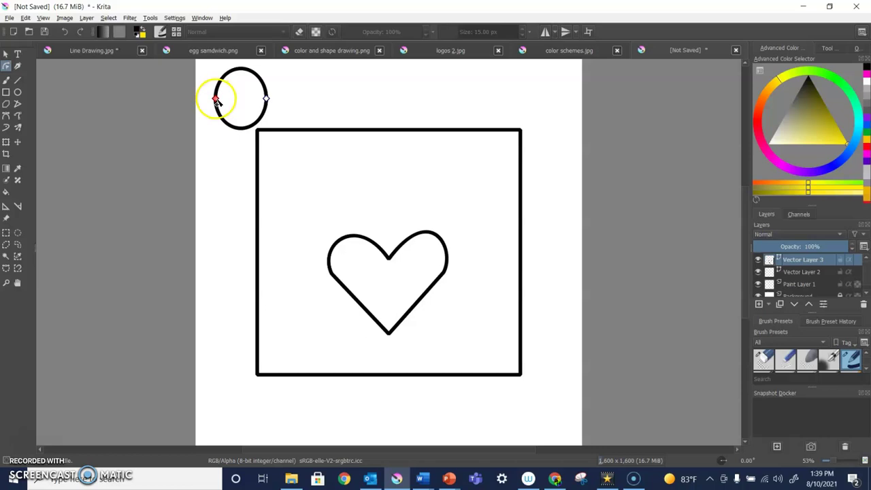